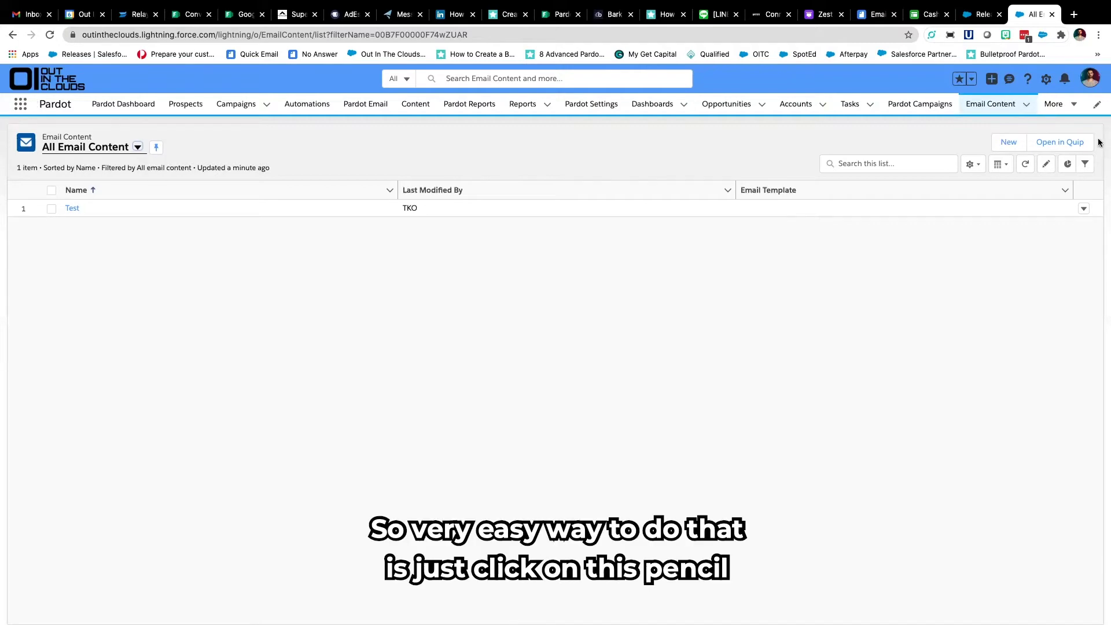
- Browse all available navigation items without adding any to the app
click(1095, 105)
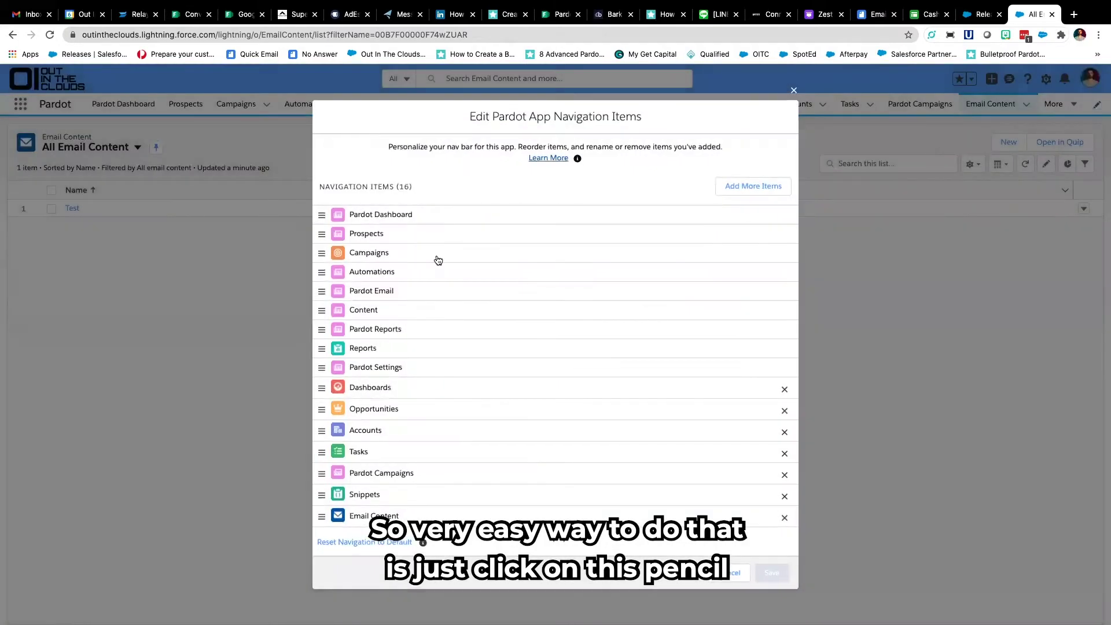
click(765, 188)
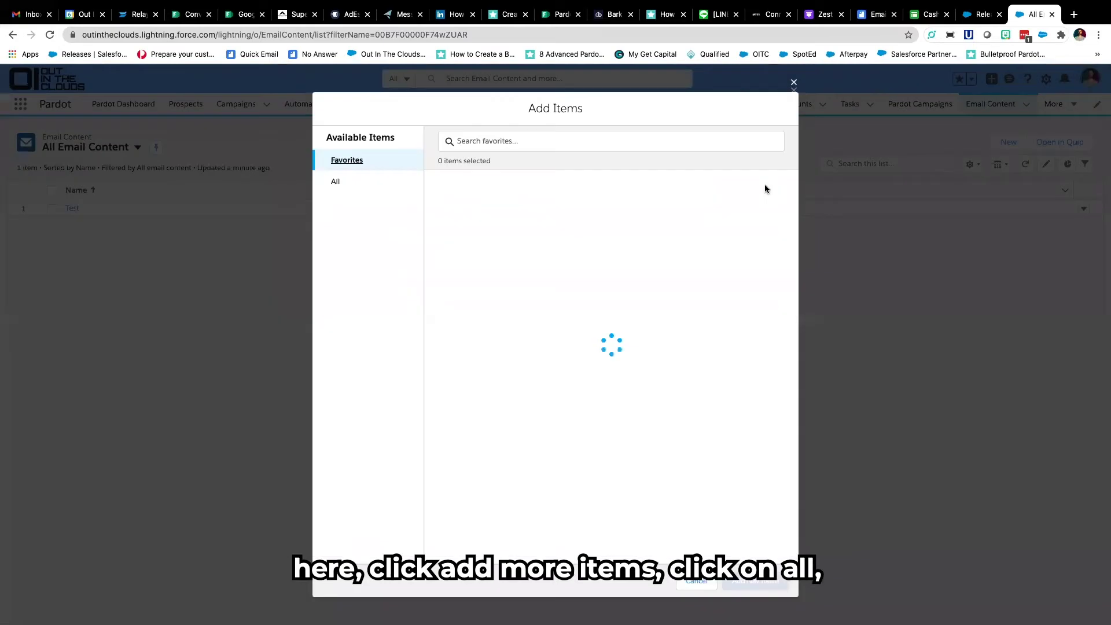
click(336, 184)
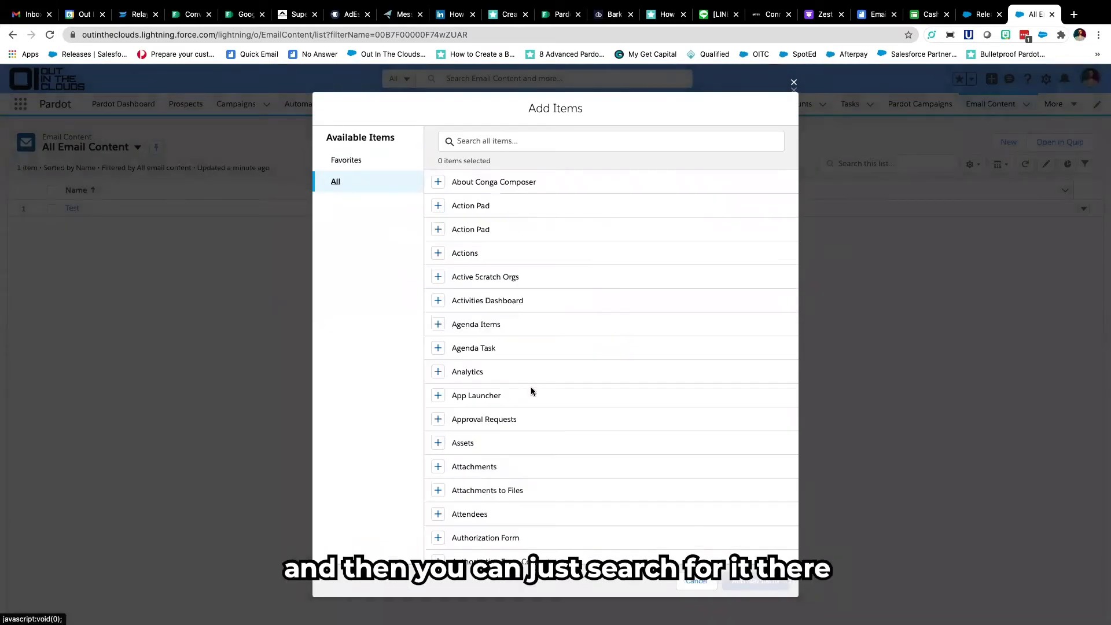
click(697, 581)
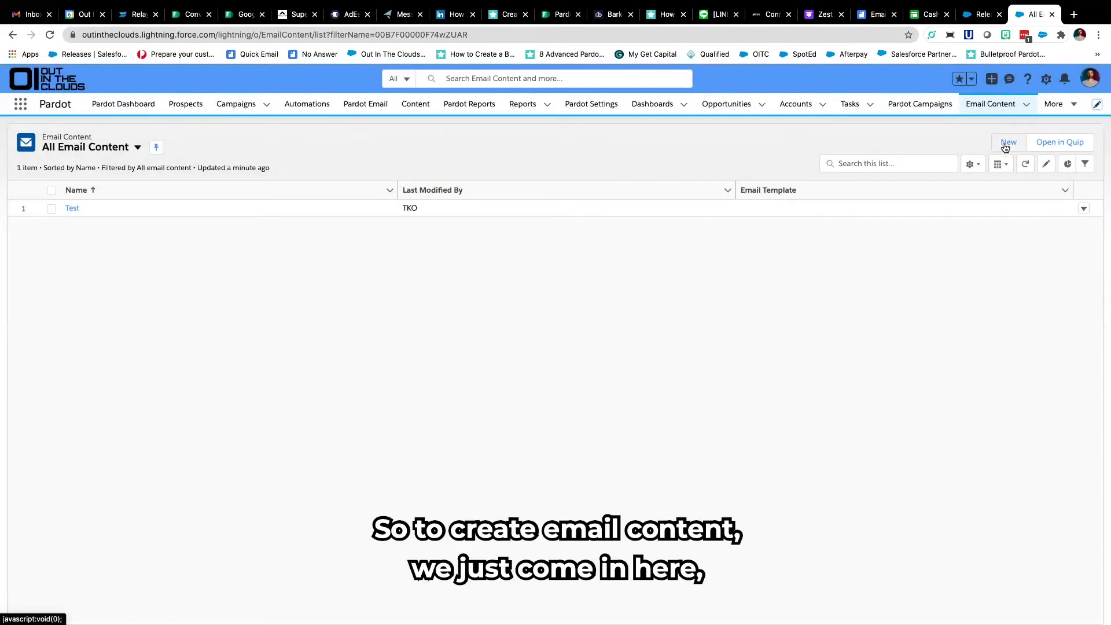
- Save a new email content record named Ninja Demo and open it in the builder
click(1006, 142)
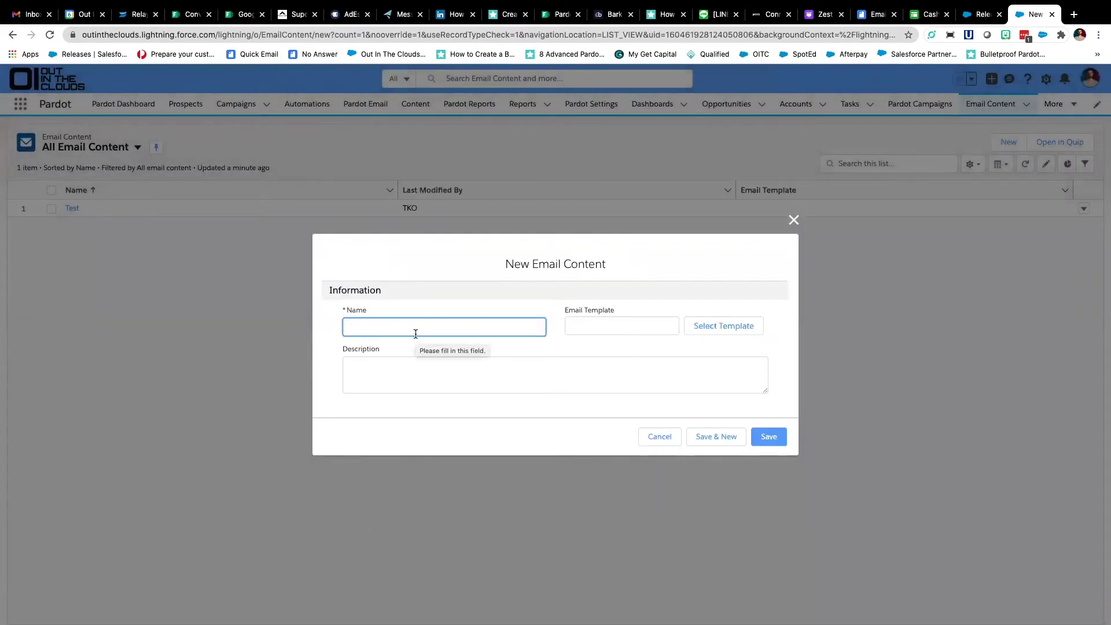
text(Ninja Demo)
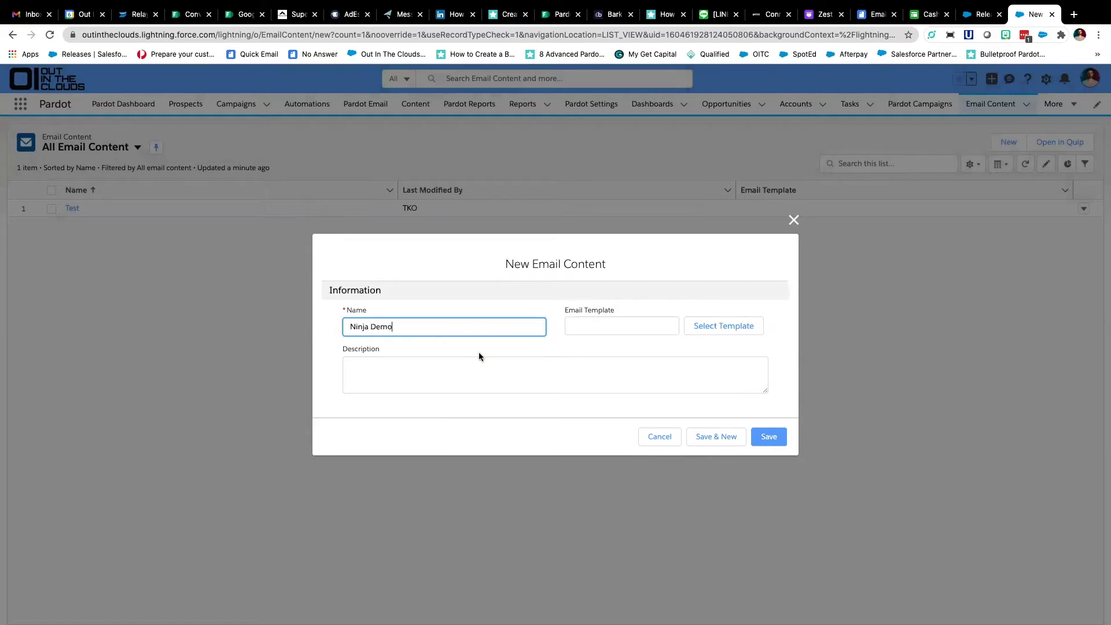
click(761, 440)
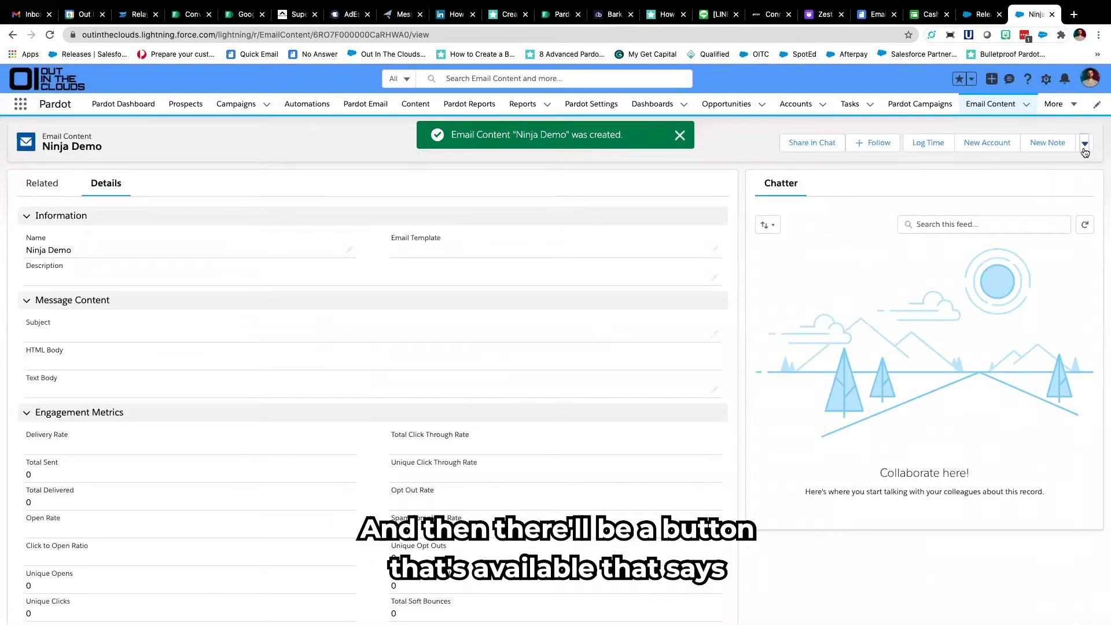
click(1083, 142)
click(1055, 168)
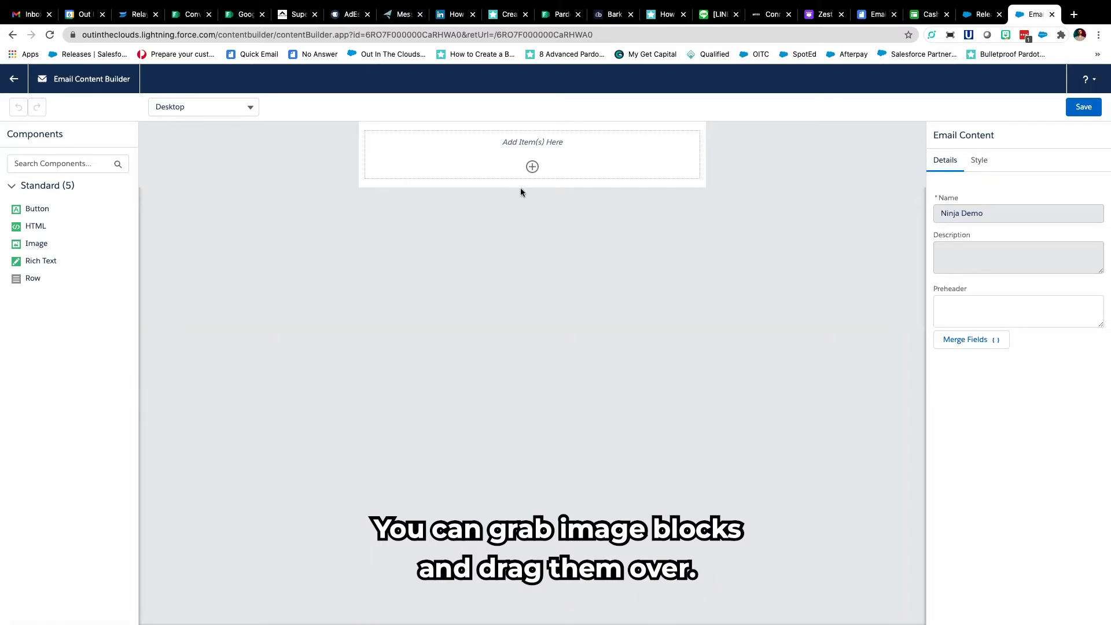
- Add an Image block, with a Rich Text block and an empty Row below it
click(531, 166)
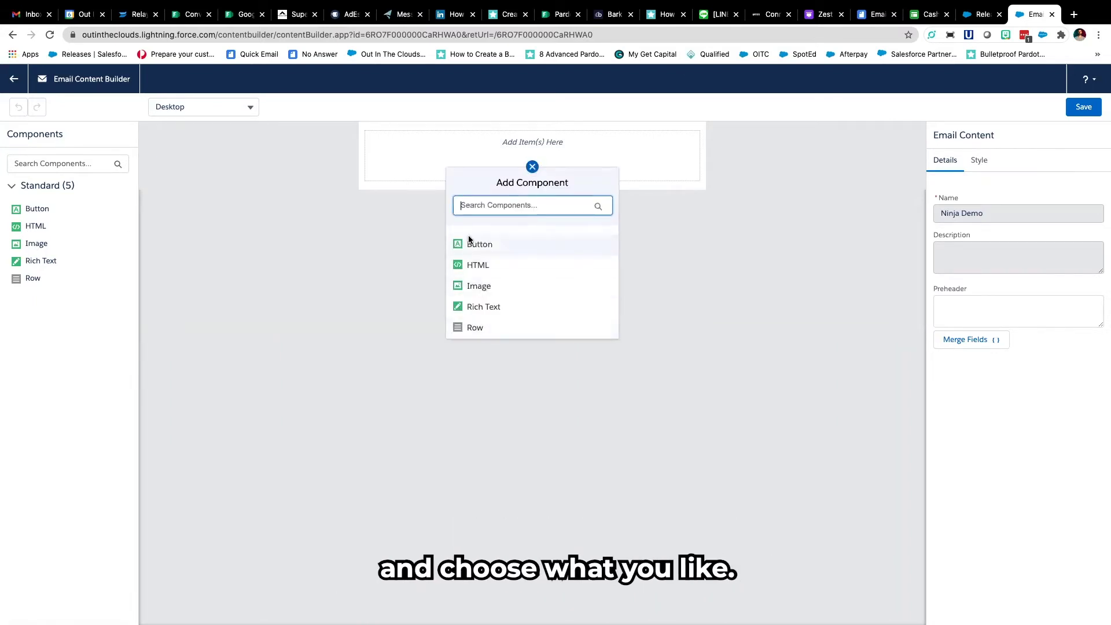
click(478, 287)
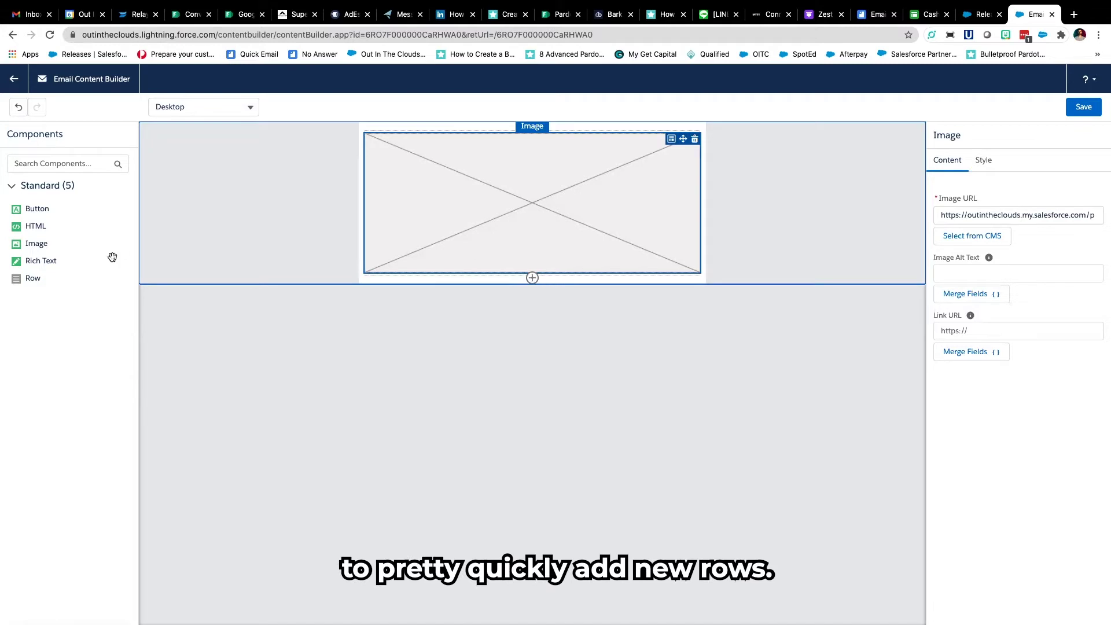
click(533, 279)
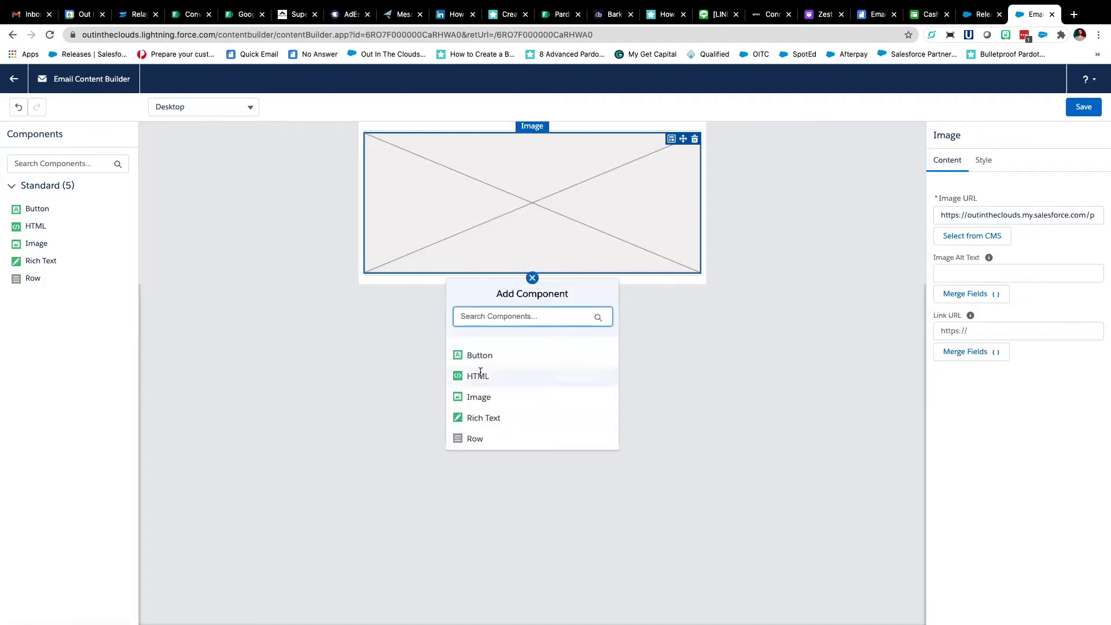
click(478, 417)
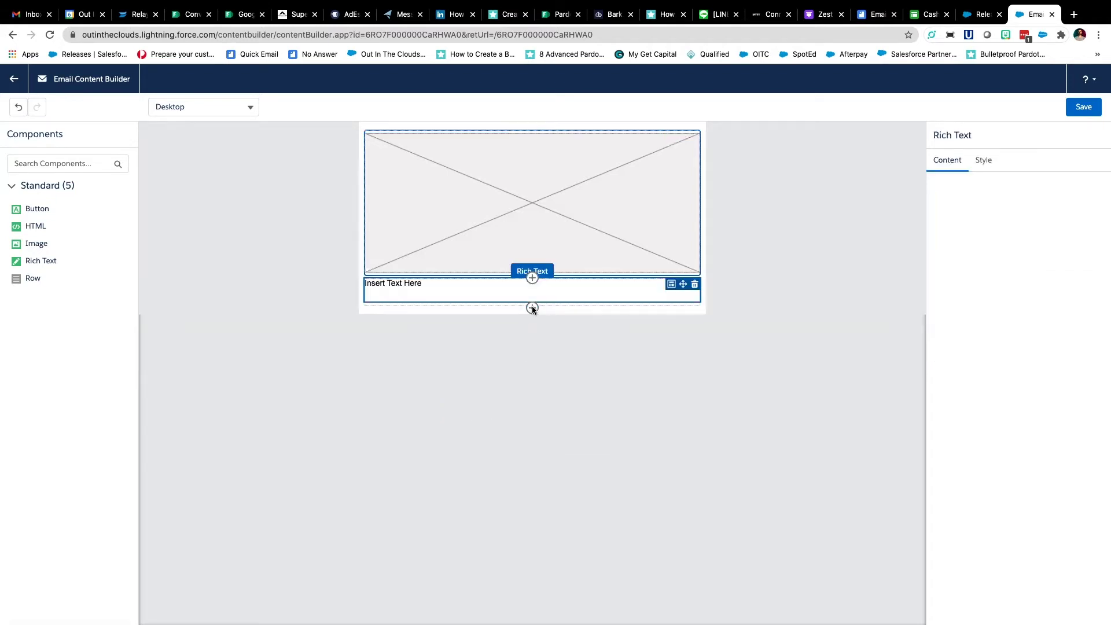
click(531, 307)
click(489, 469)
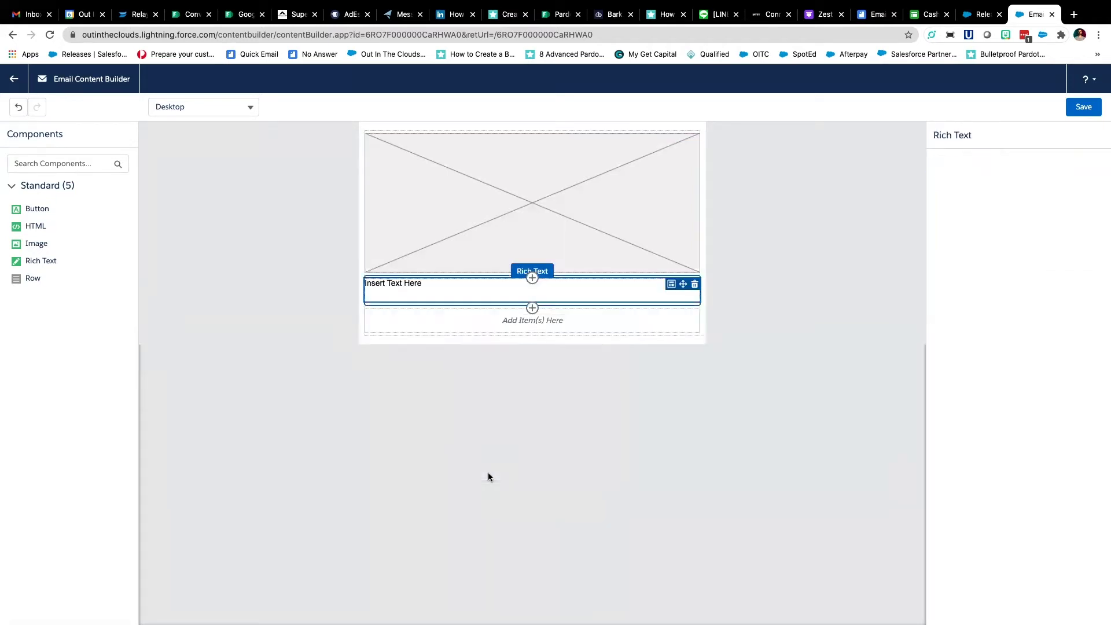
- Leave the row empty of components and split it into four columns
click(532, 345)
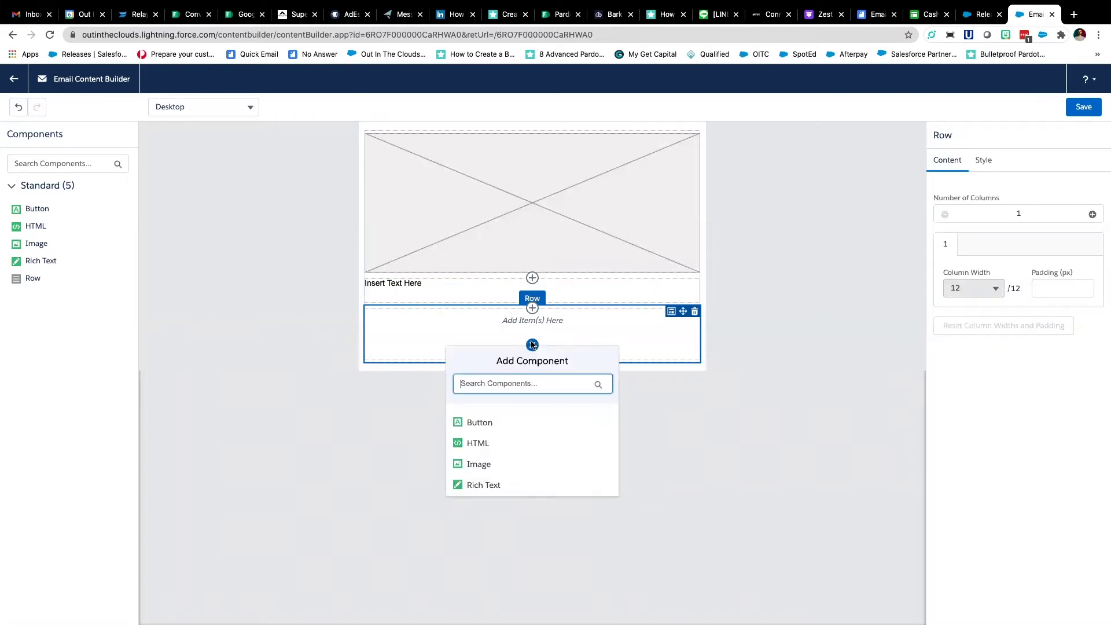
click(597, 330)
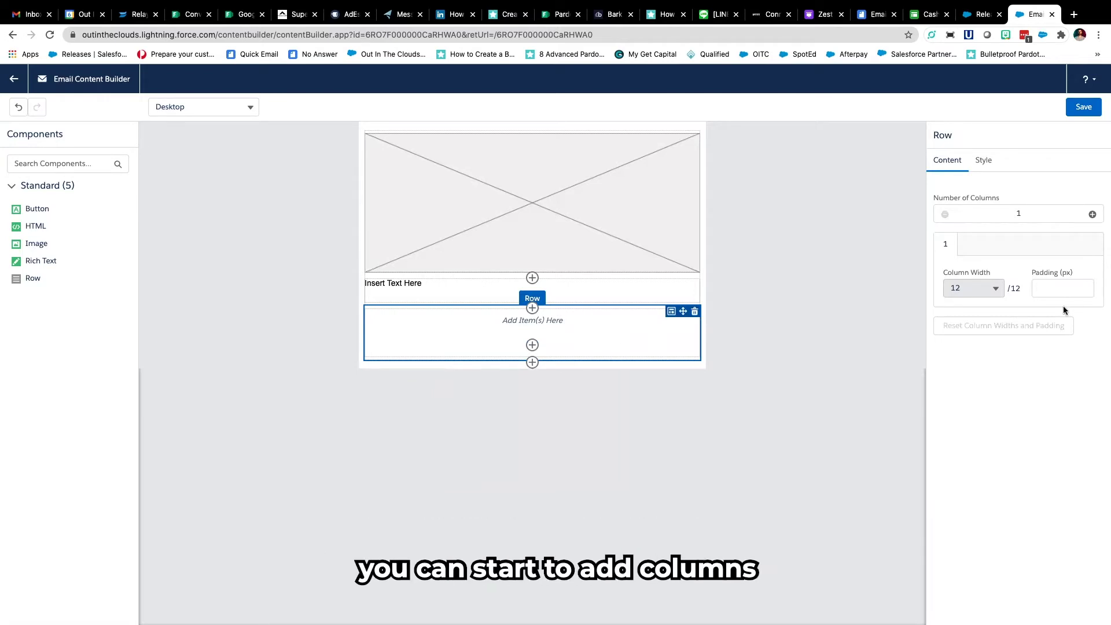
click(1092, 214)
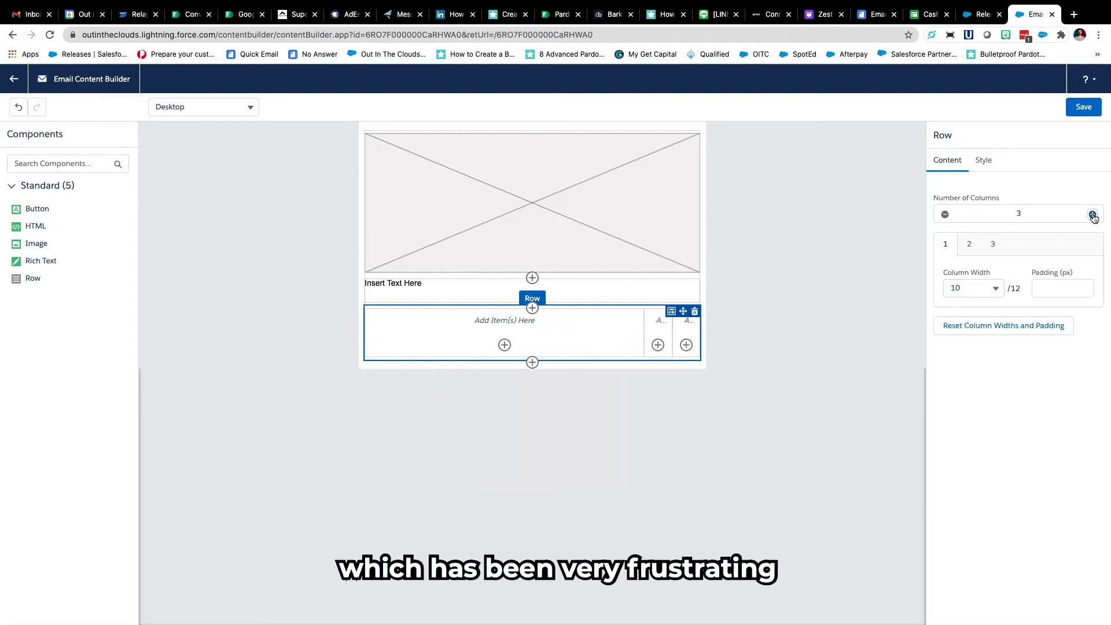
click(1092, 215)
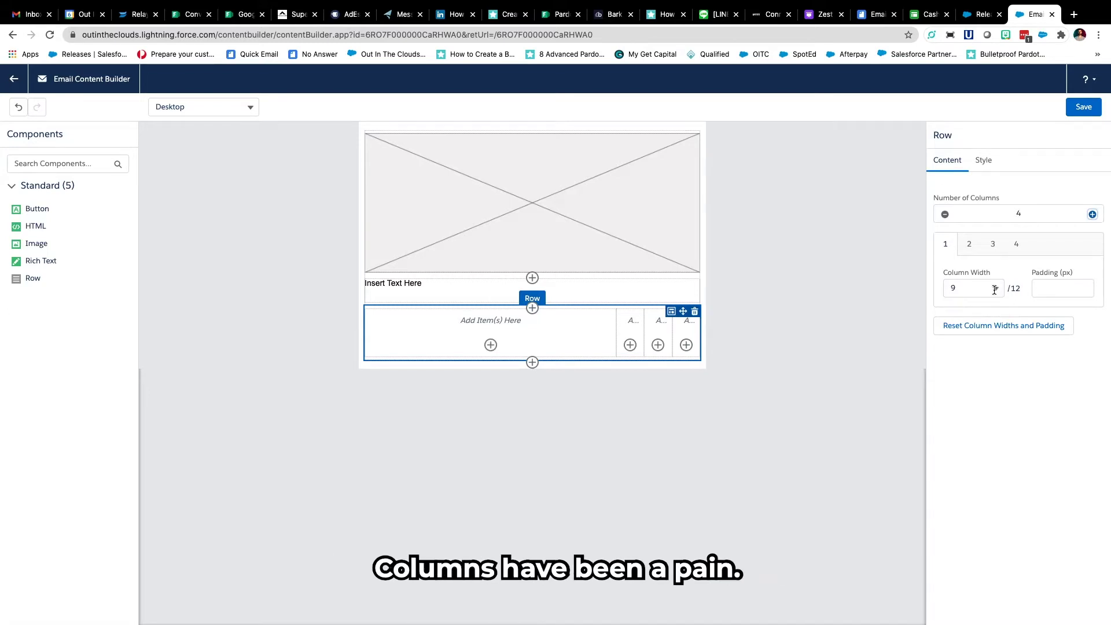
- Narrow the first two columns to width 4 each
click(996, 287)
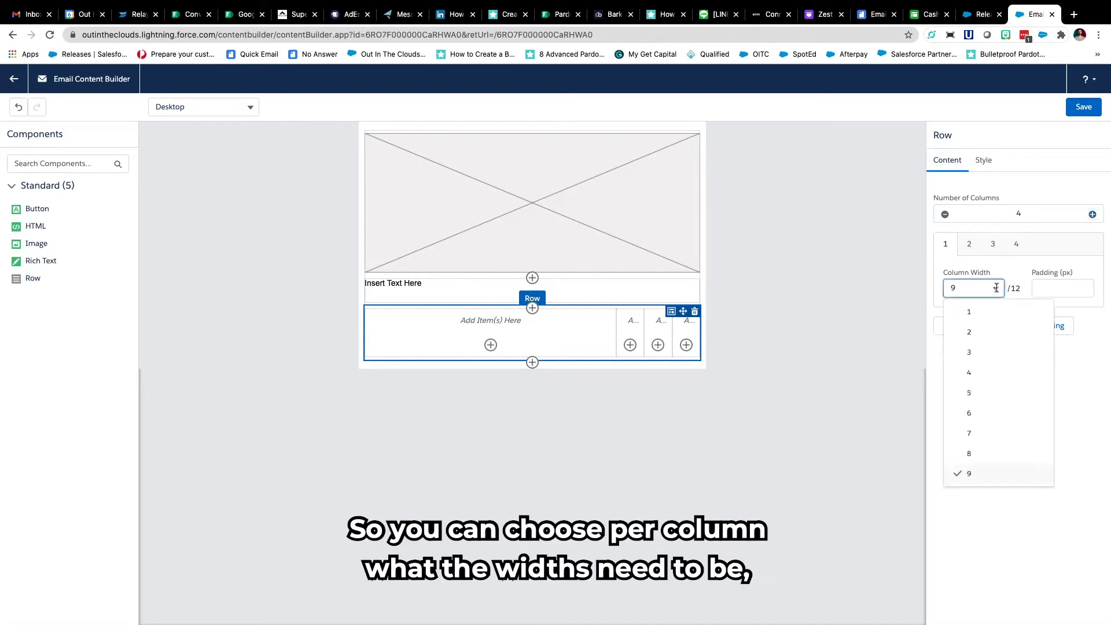
click(978, 394)
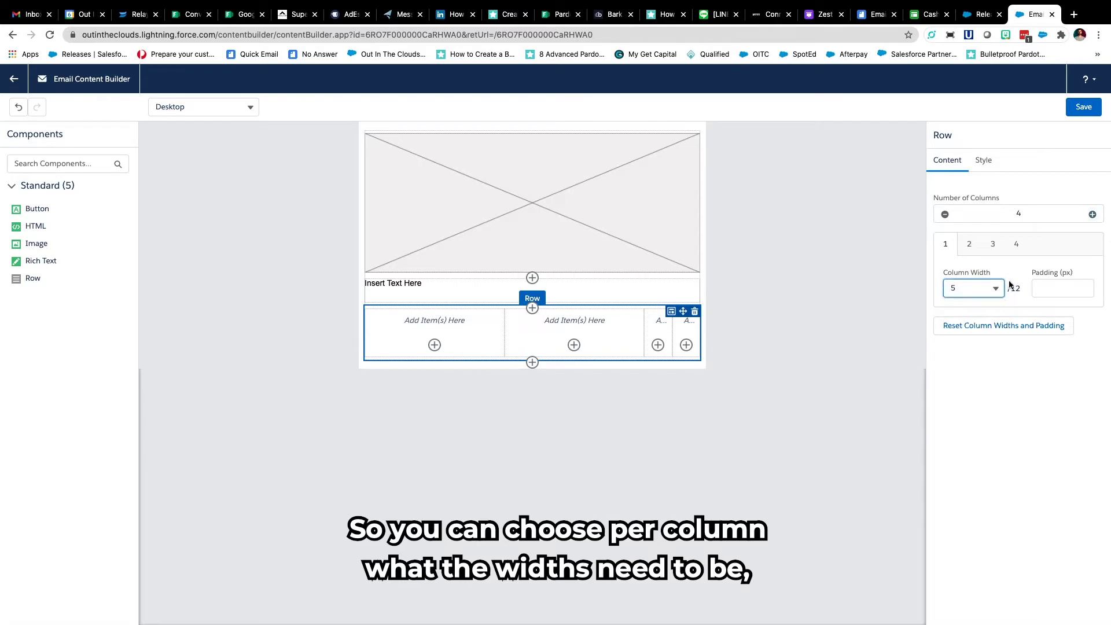
click(969, 246)
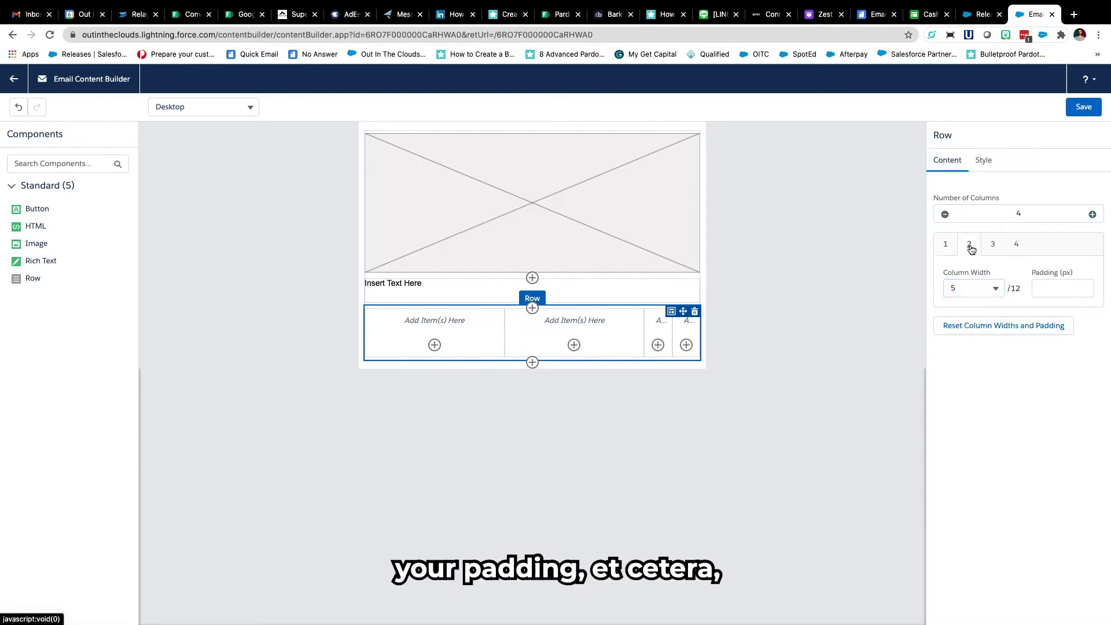
click(994, 288)
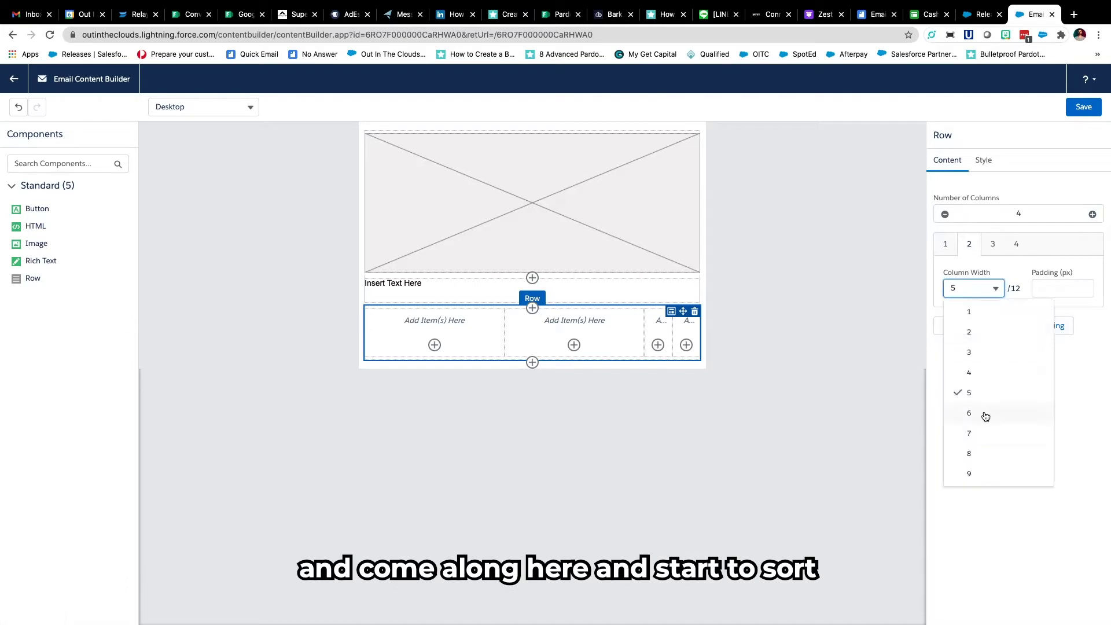
click(978, 373)
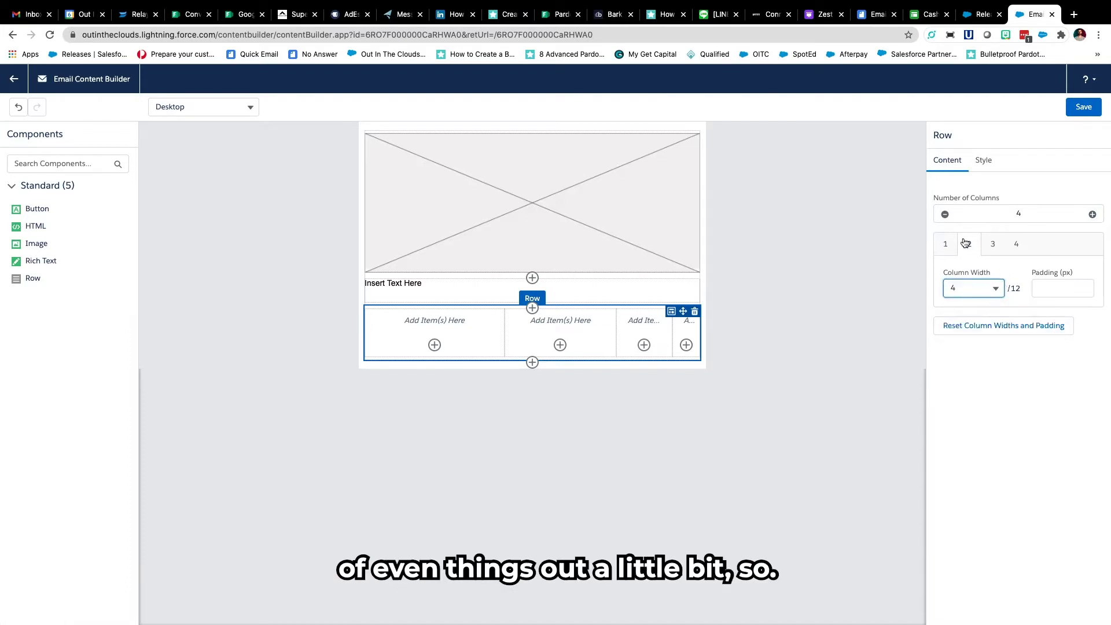
click(944, 246)
click(991, 291)
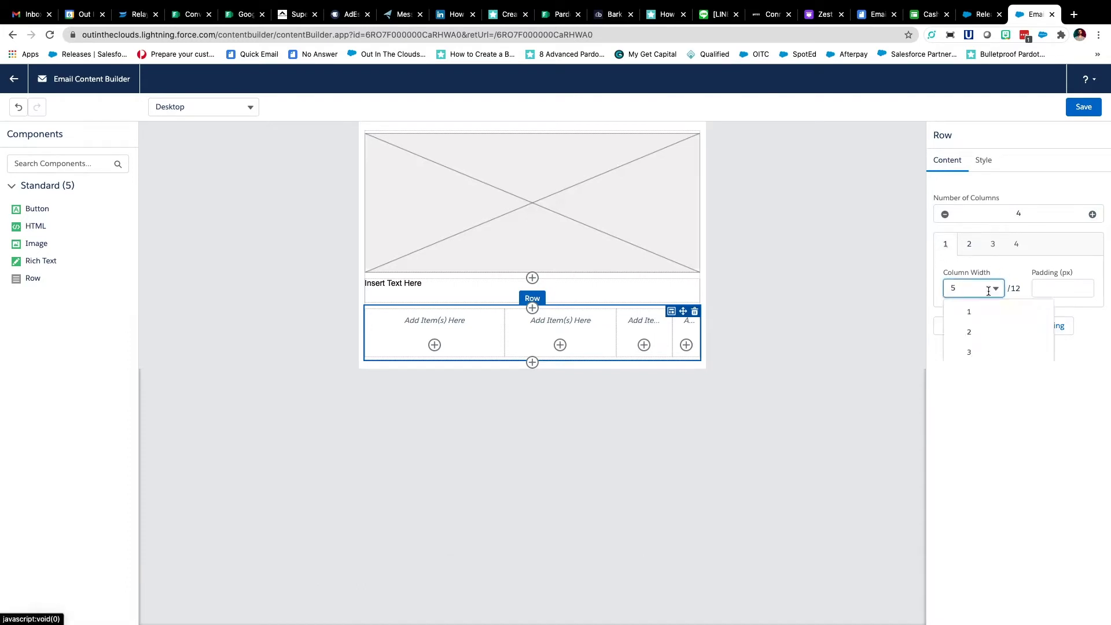
click(970, 375)
- Set the third column to width 4 and the fourth to width 3
click(993, 244)
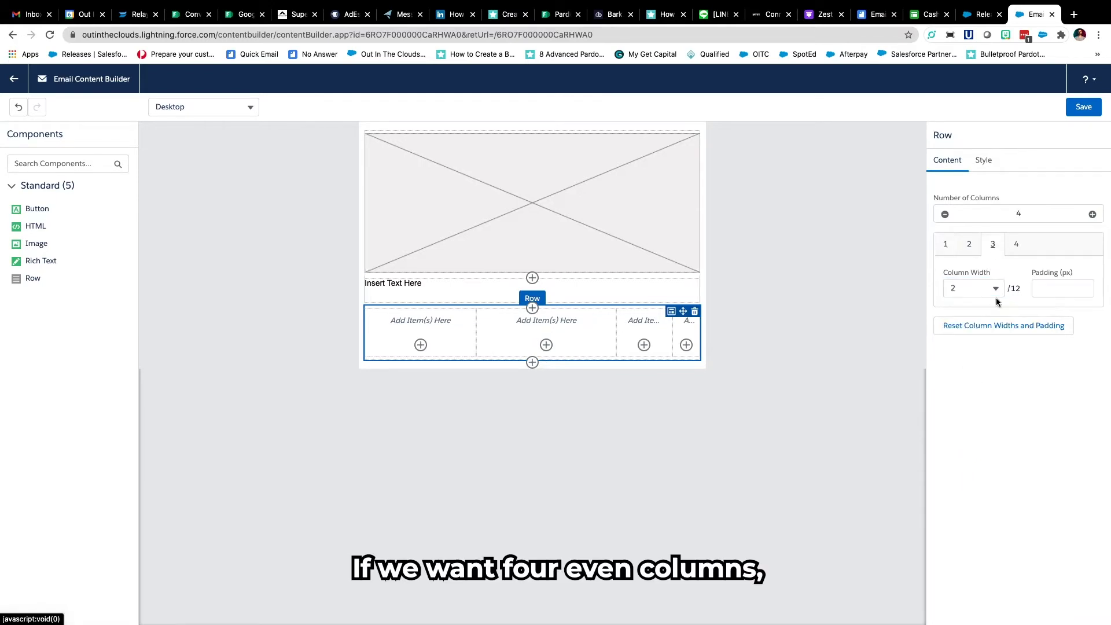
click(995, 288)
click(979, 376)
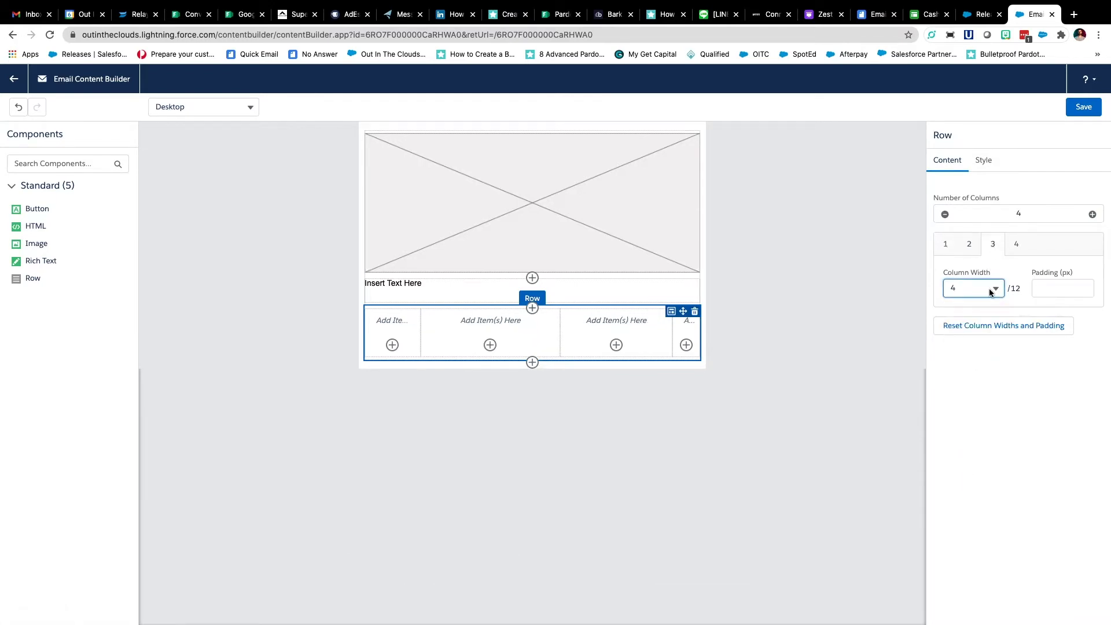
click(1015, 246)
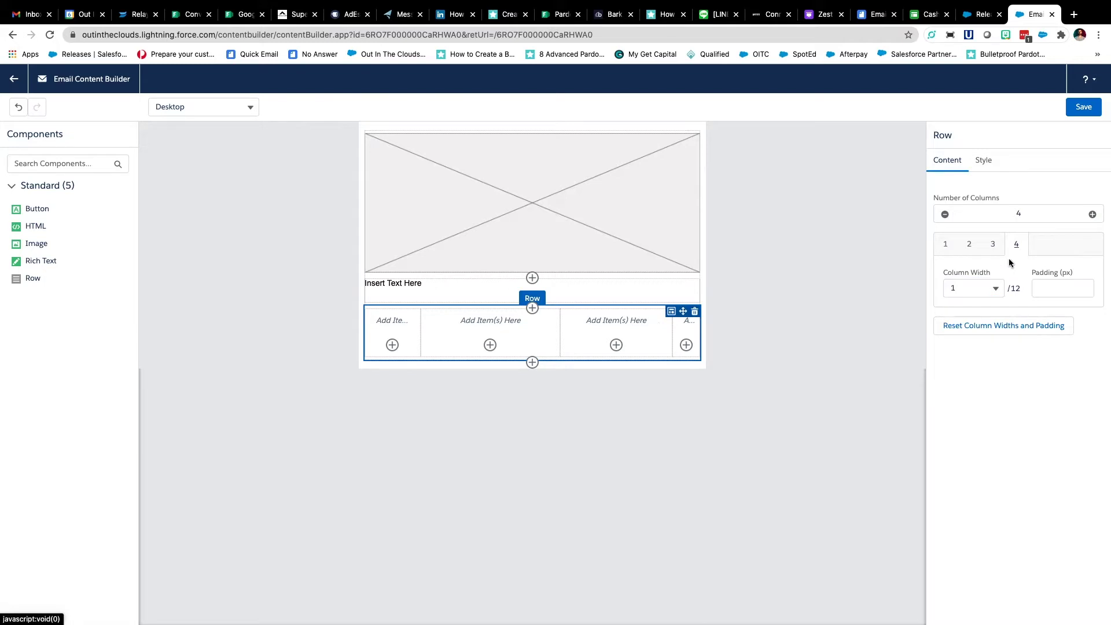
click(995, 287)
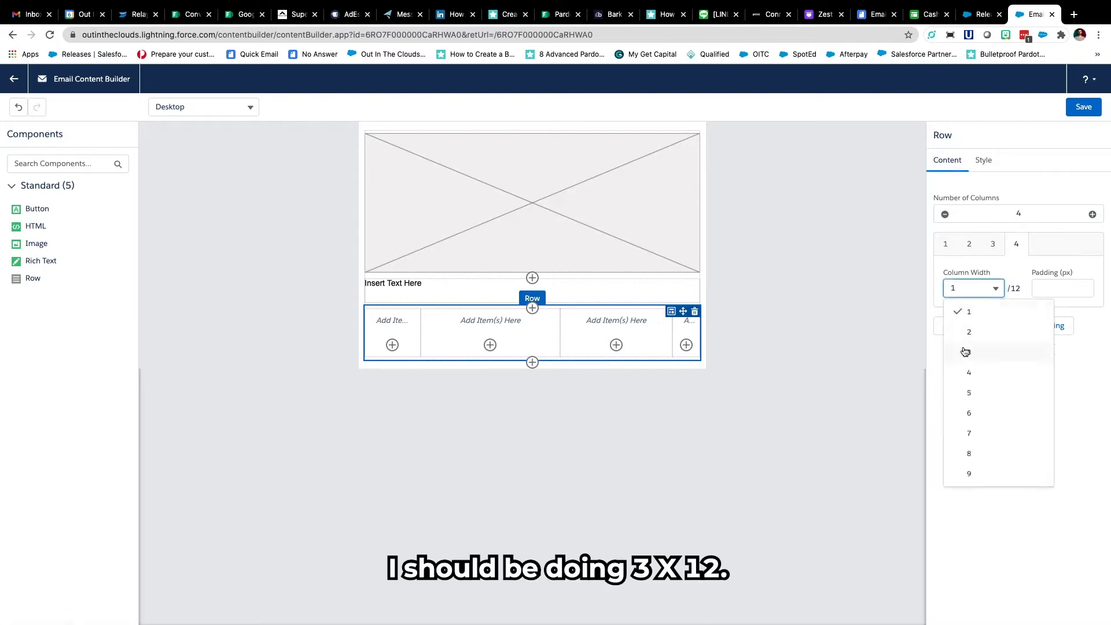
click(966, 352)
- Set the third, second and first columns to width 3
click(992, 244)
click(990, 287)
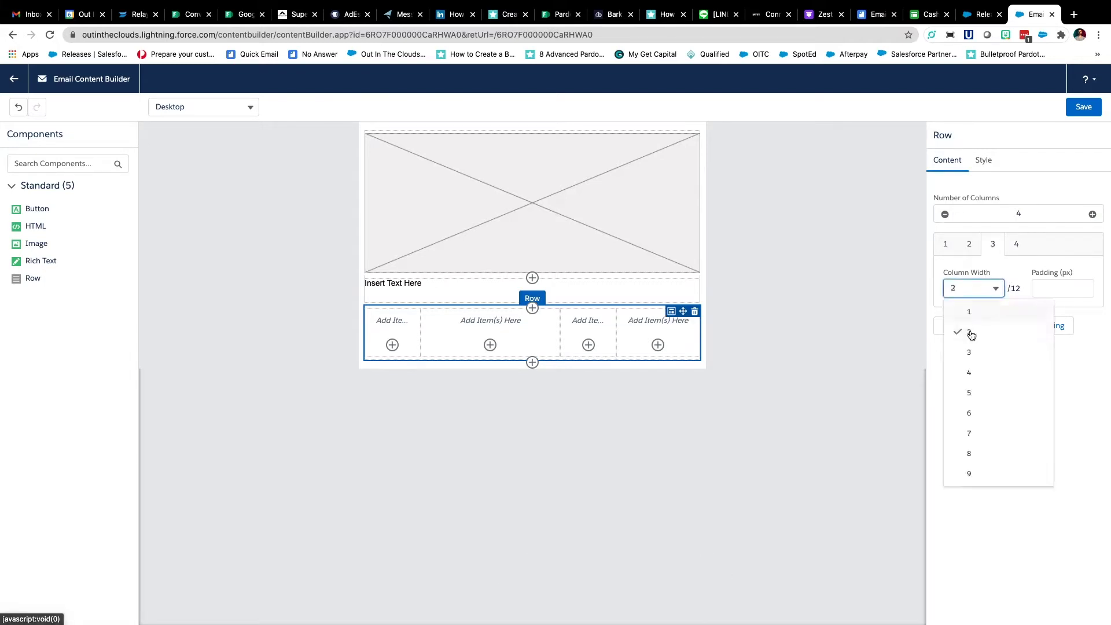
click(968, 352)
click(973, 247)
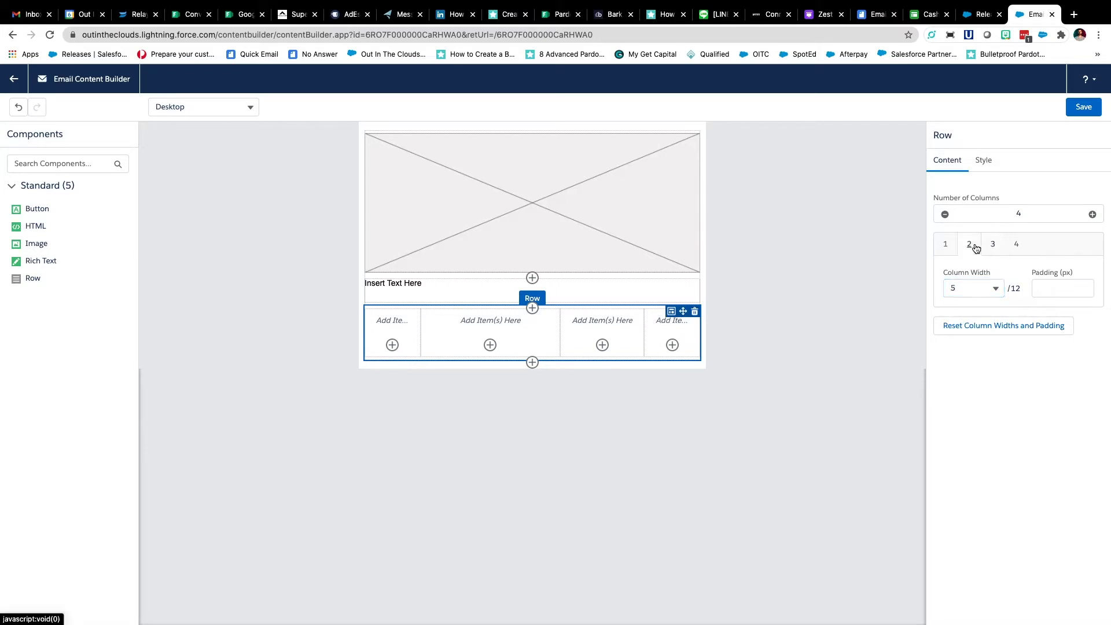
click(988, 288)
click(977, 350)
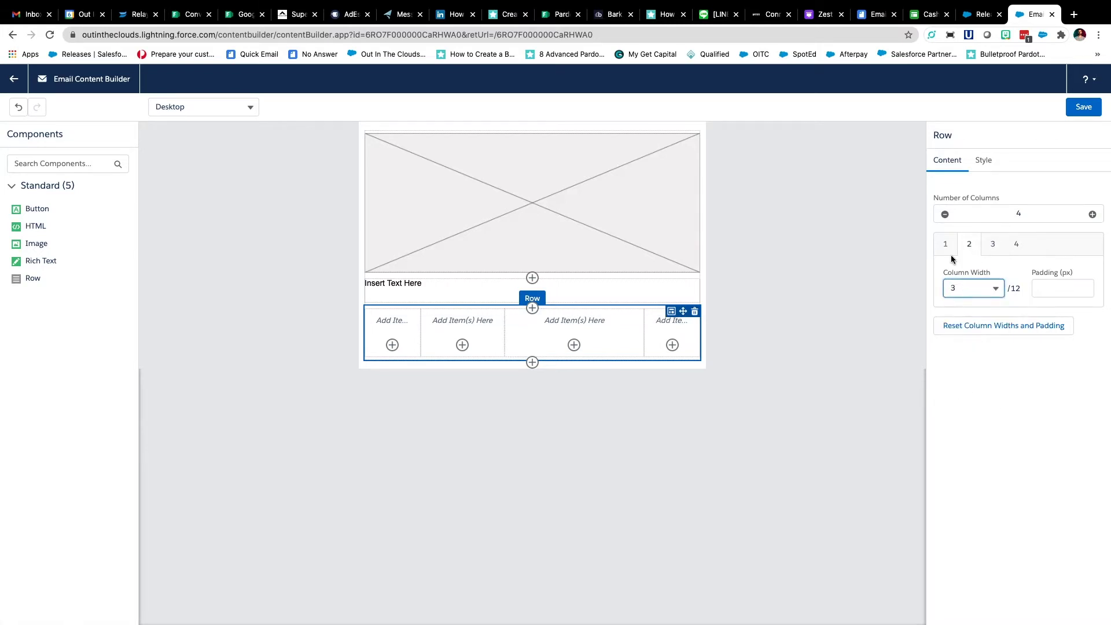
click(945, 243)
click(989, 289)
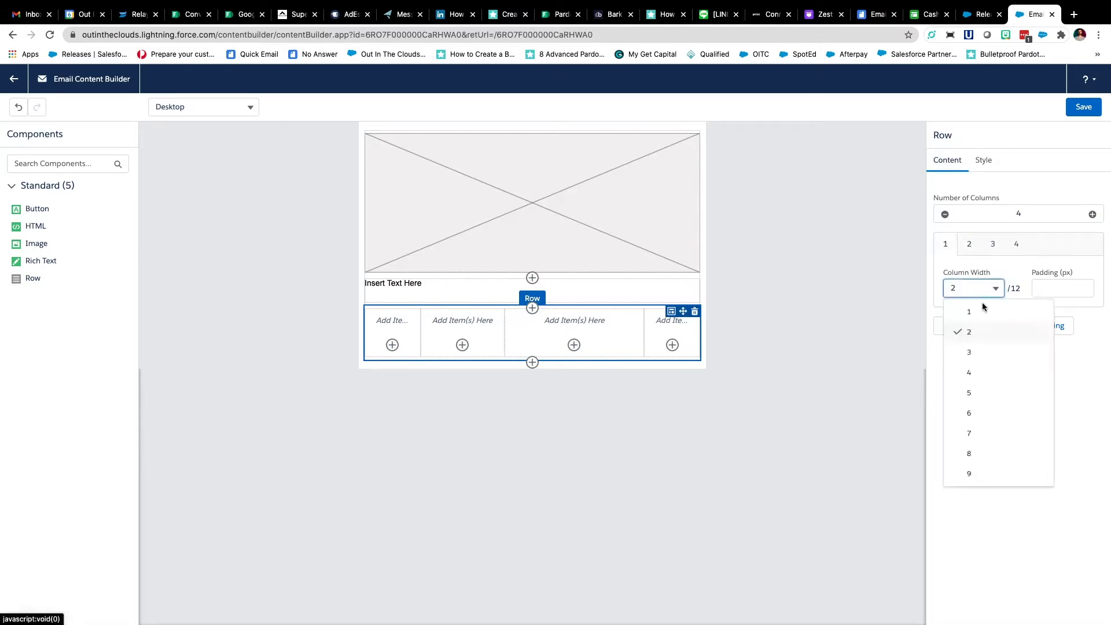
click(971, 351)
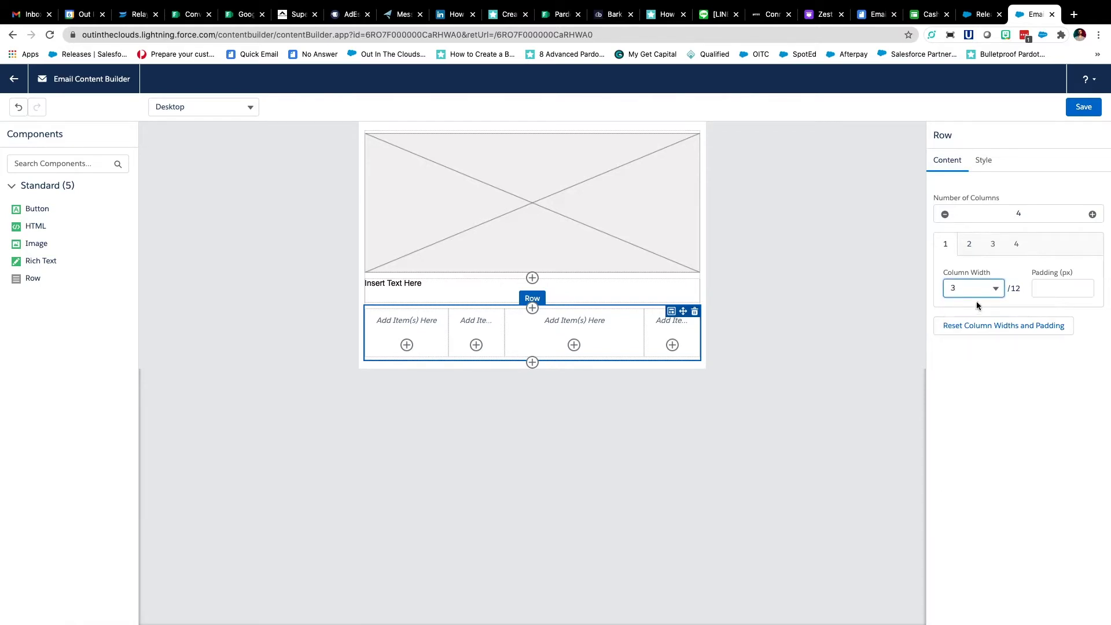
- Confirm width 3 on the second and third columns and check the fourth
click(969, 249)
click(995, 289)
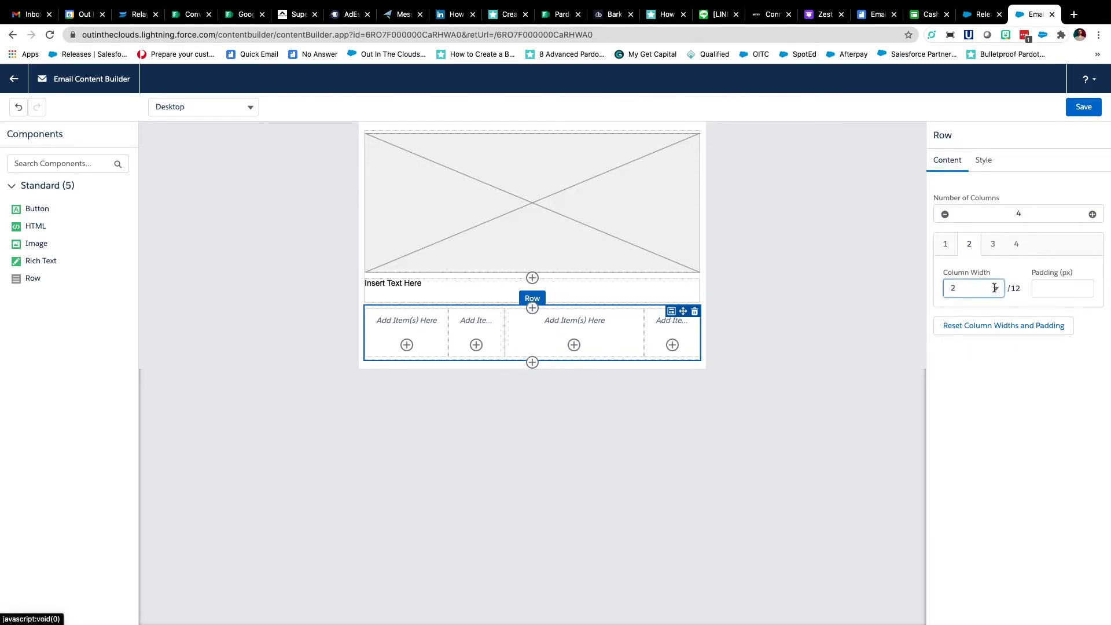
click(972, 353)
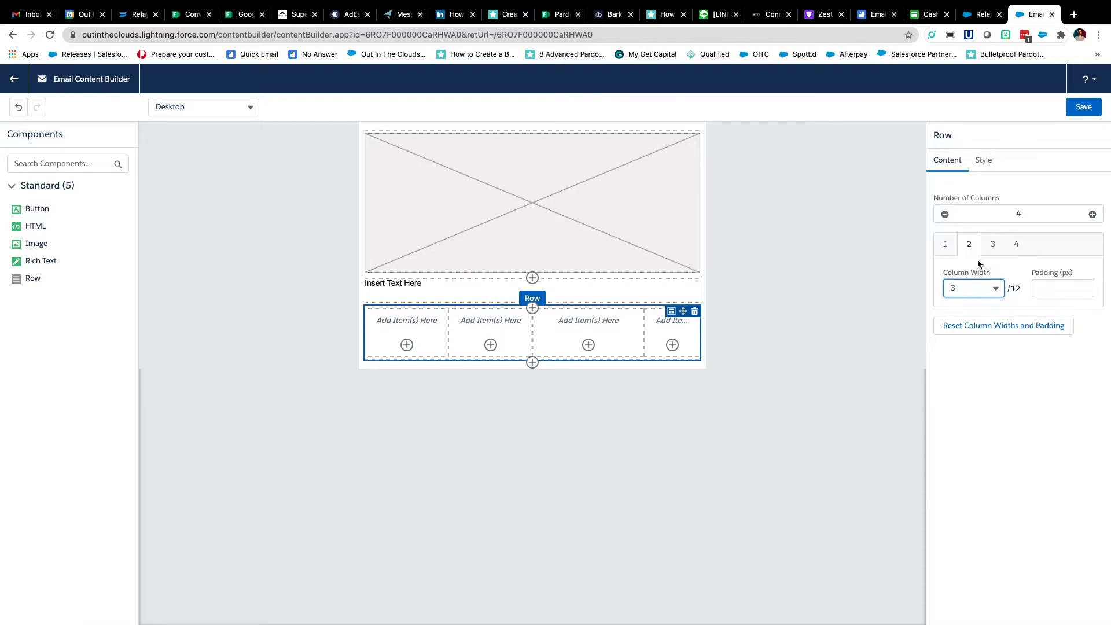
click(992, 246)
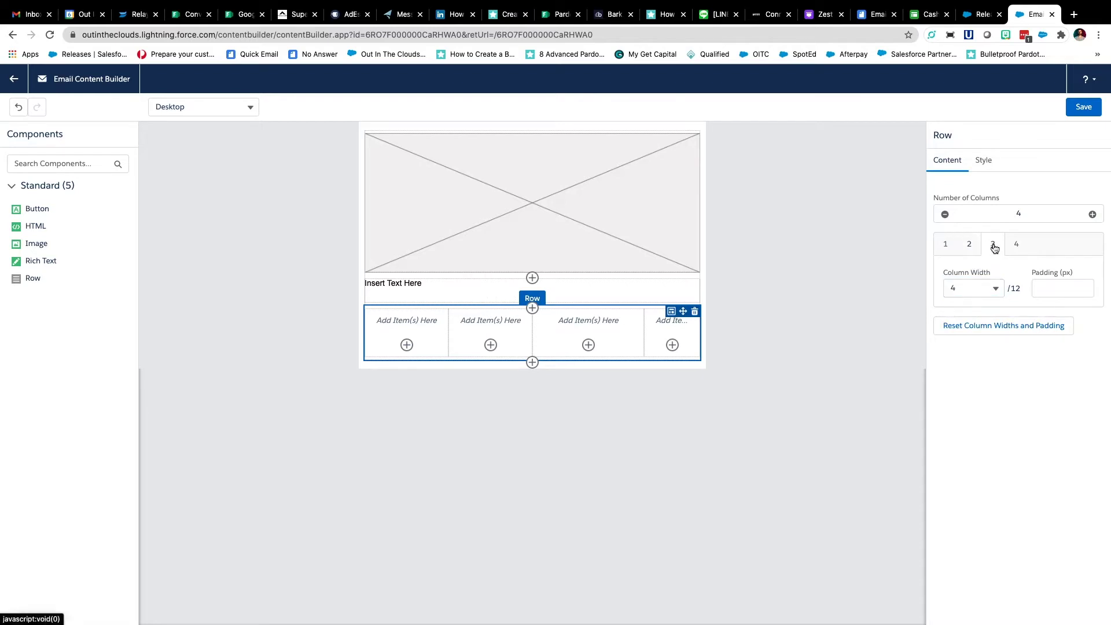
click(1005, 288)
click(979, 358)
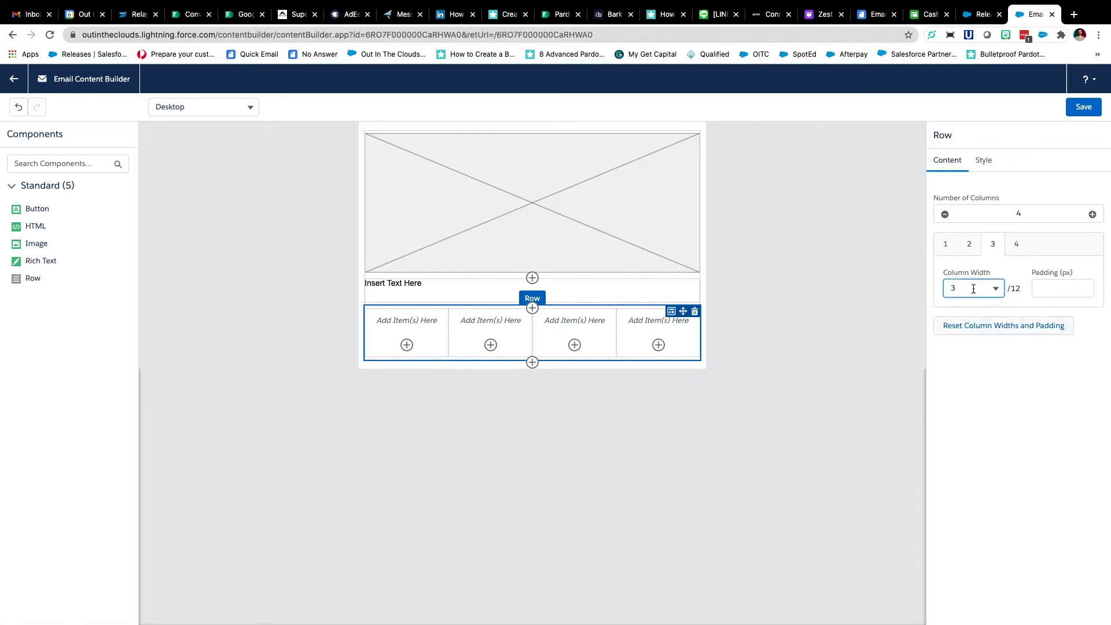
click(1014, 246)
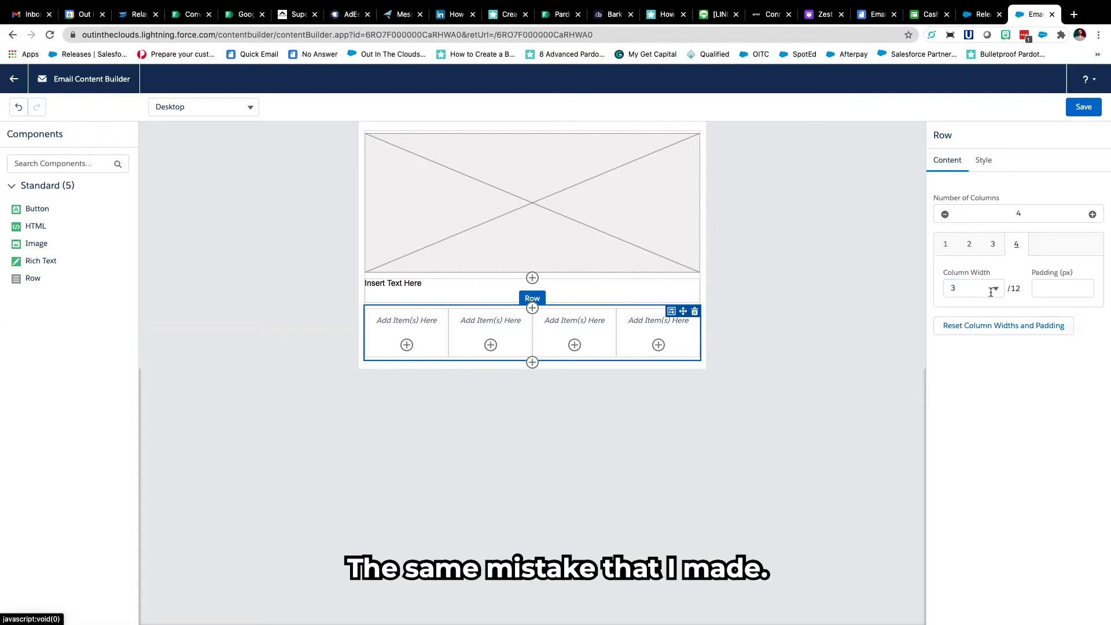
- Add a one-column row holding a button below the four-column row
click(406, 345)
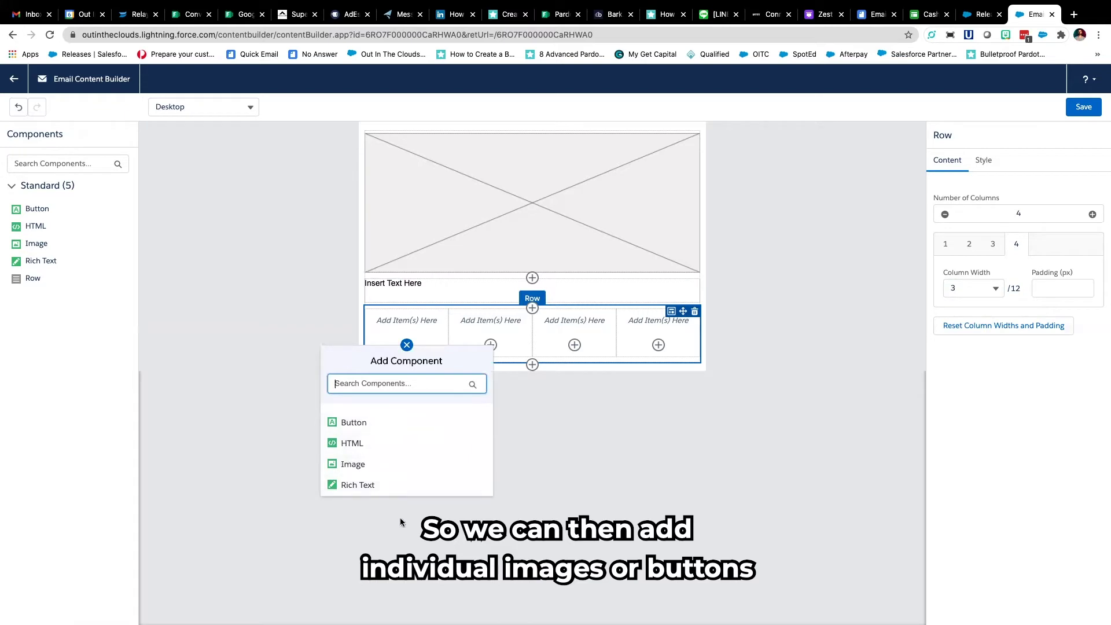
click(536, 325)
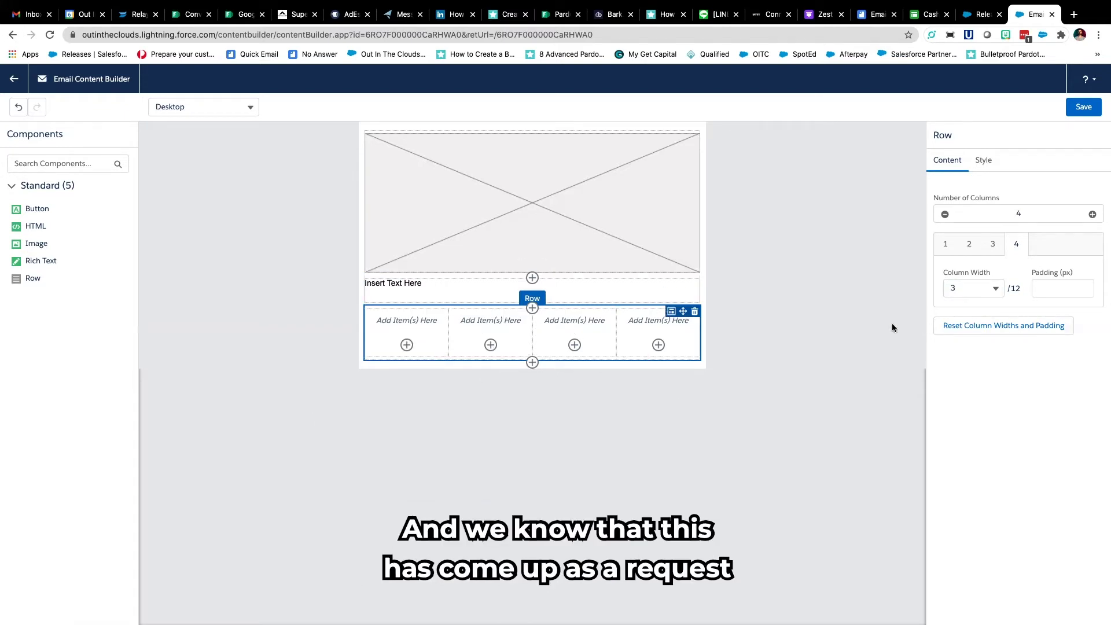
click(533, 362)
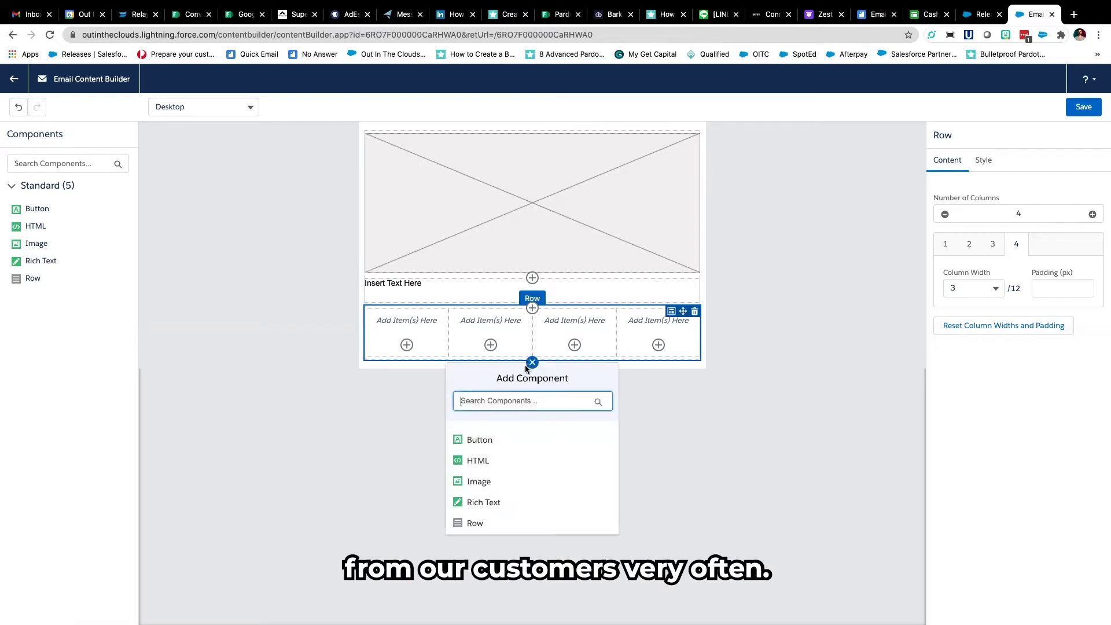
click(495, 523)
click(532, 399)
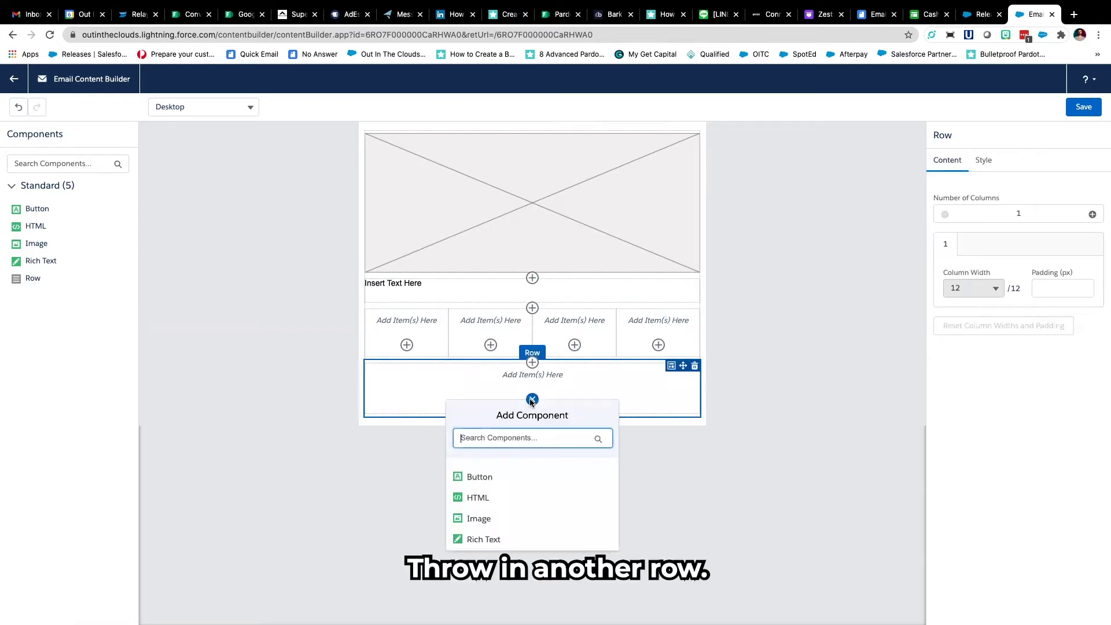
click(480, 476)
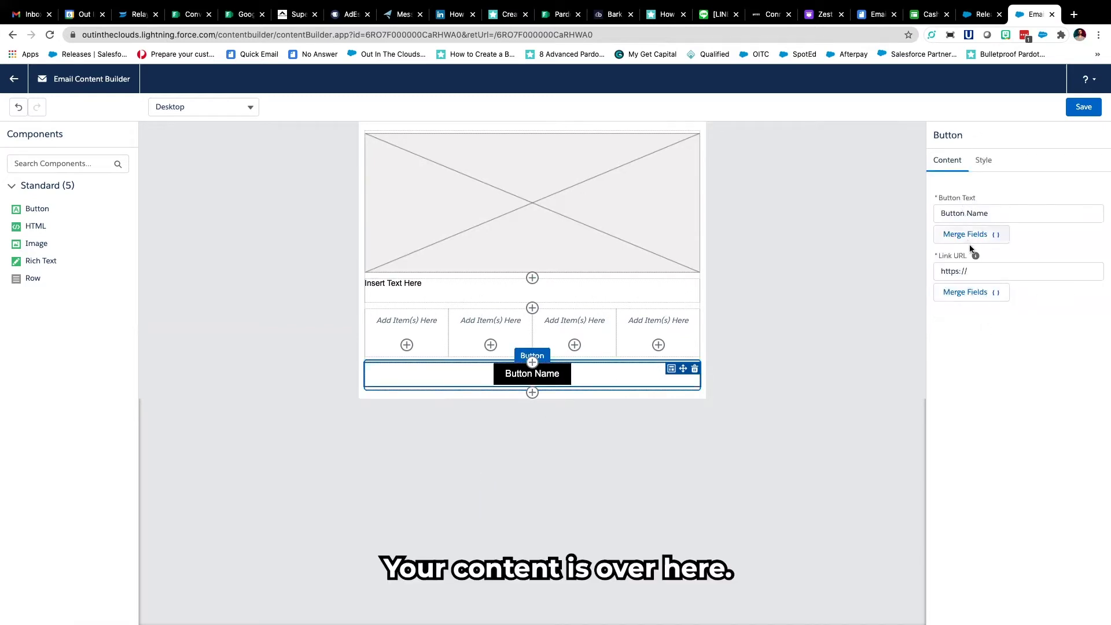
- Label the button Demo T and set its font family to Trebuchet MS
triple_click(943, 215)
text(D)
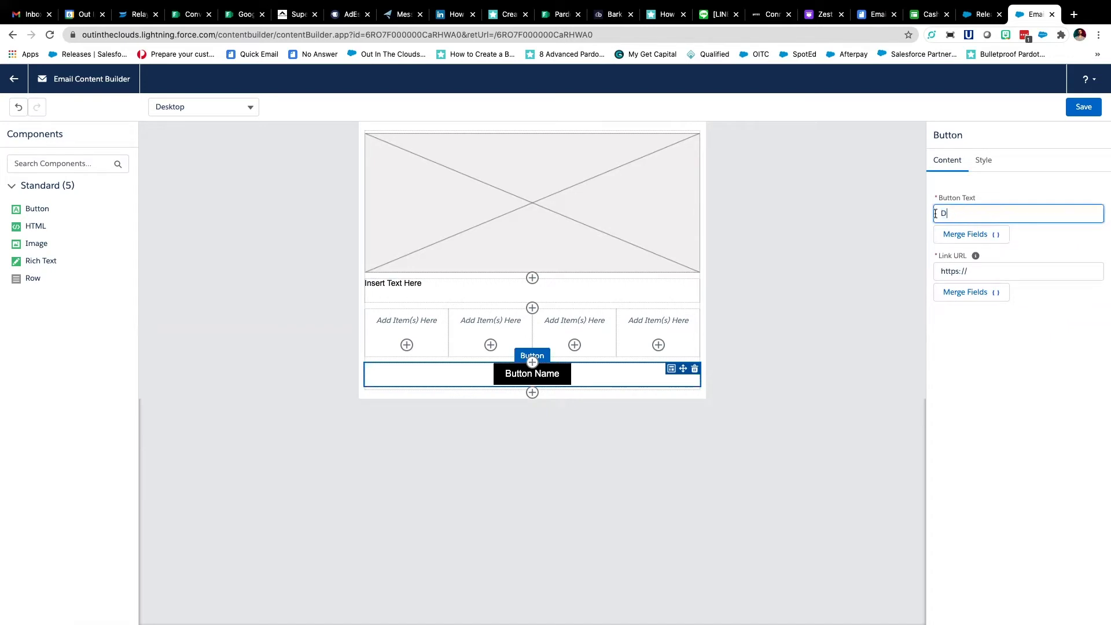
text(emo T)
click(1057, 254)
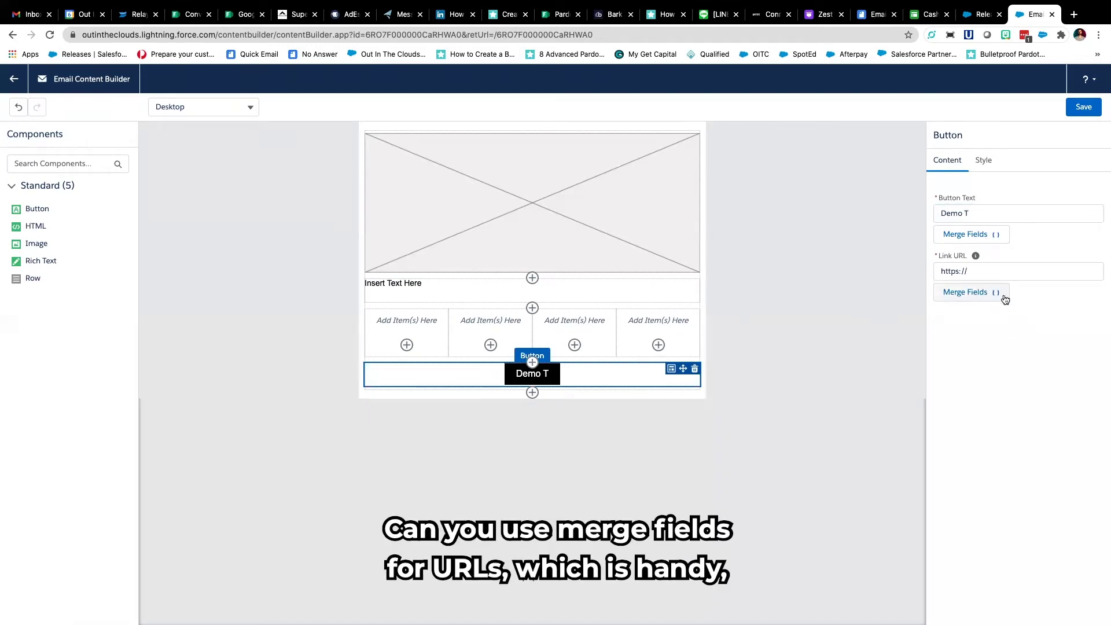
click(983, 164)
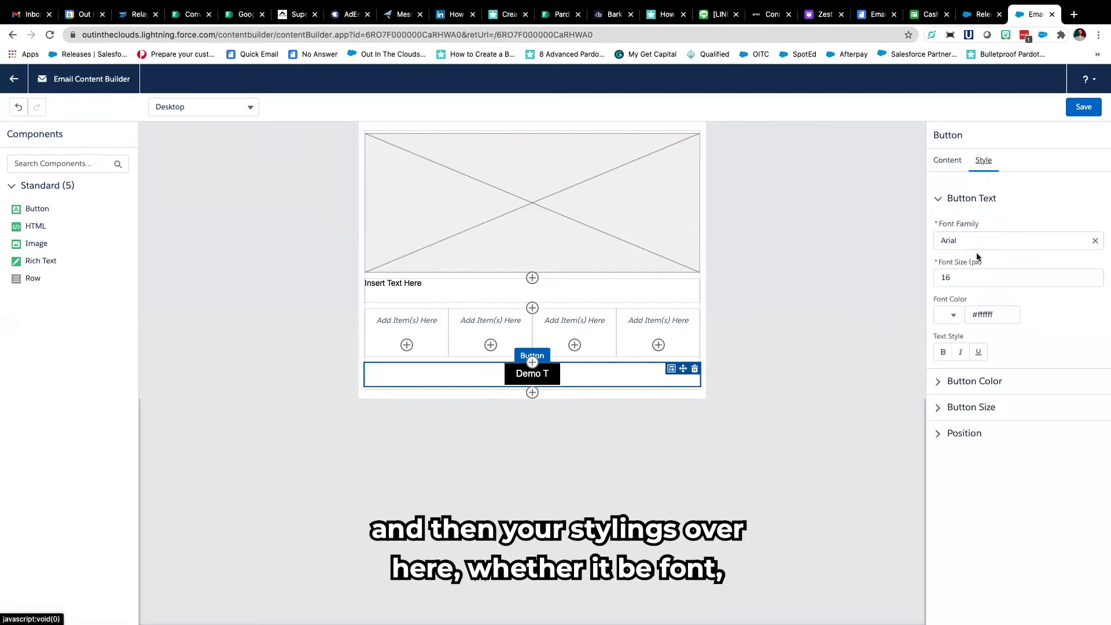
click(963, 241)
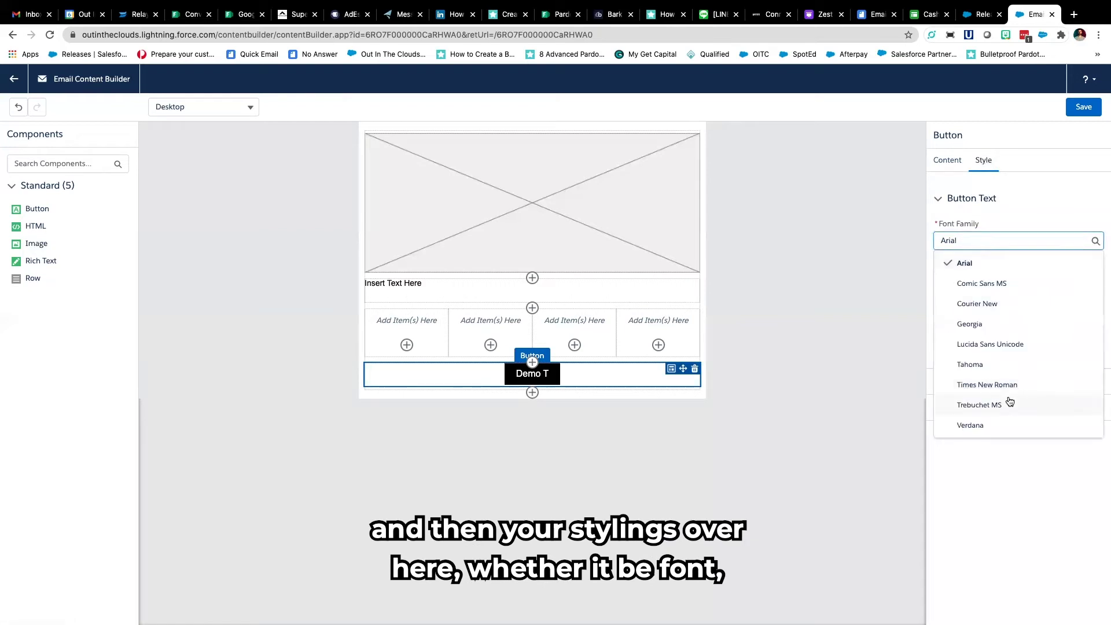
click(1007, 402)
- Review the button's 16px font size, colour, size and position settings
click(979, 276)
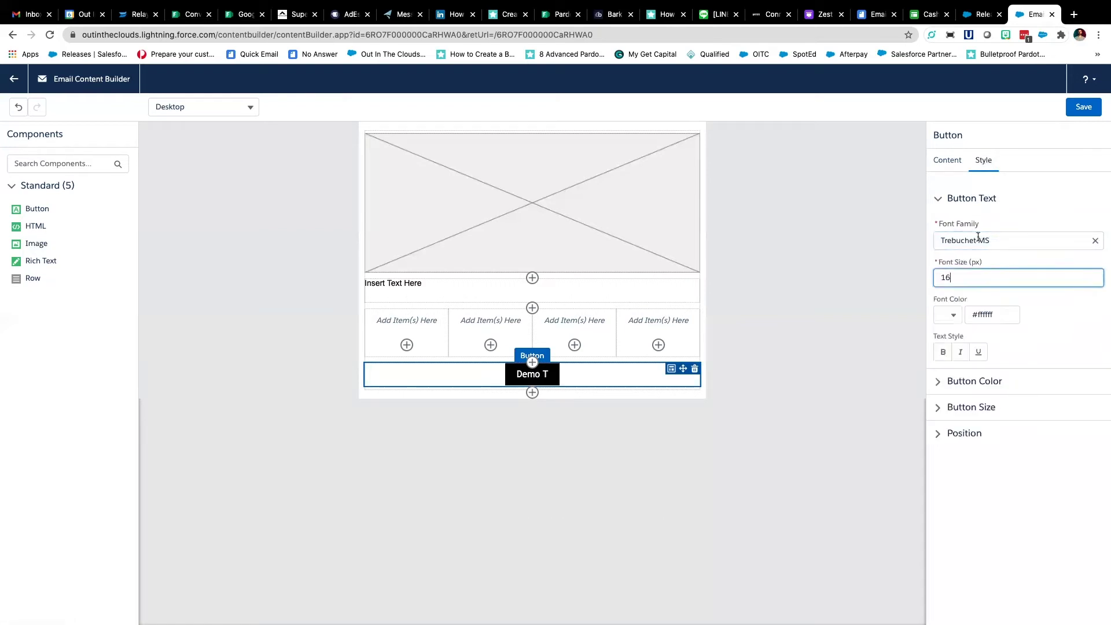
click(1048, 319)
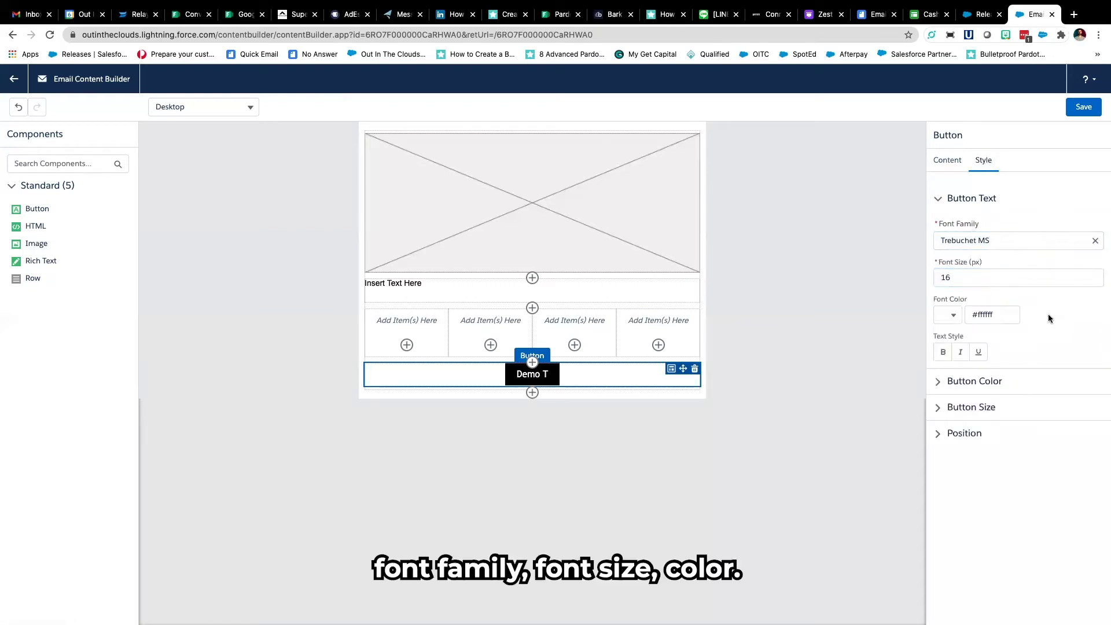
click(937, 381)
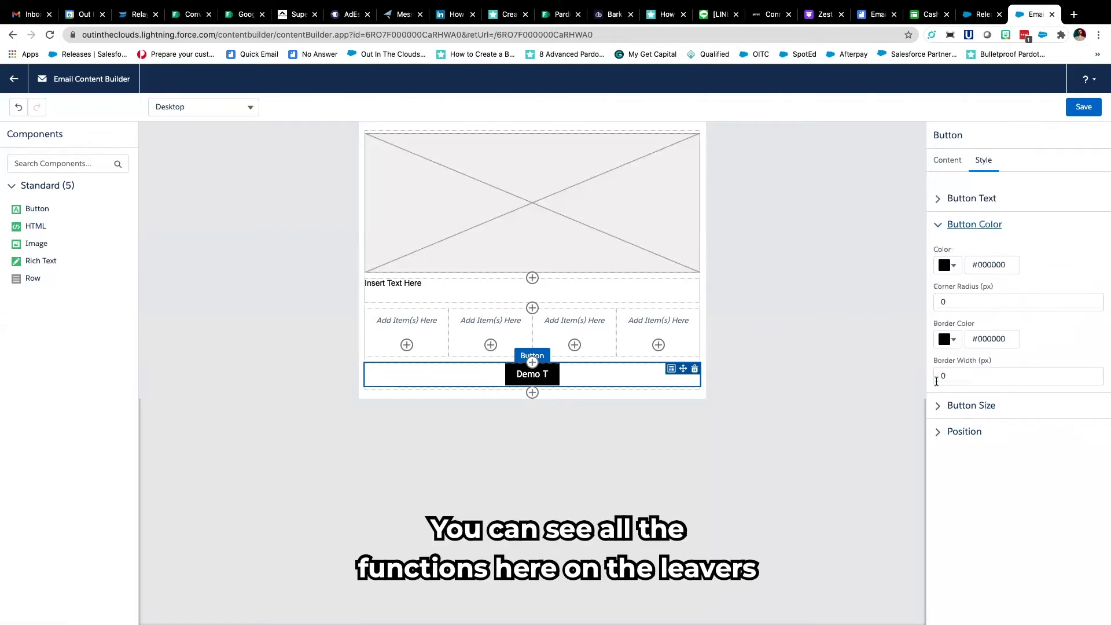
click(940, 406)
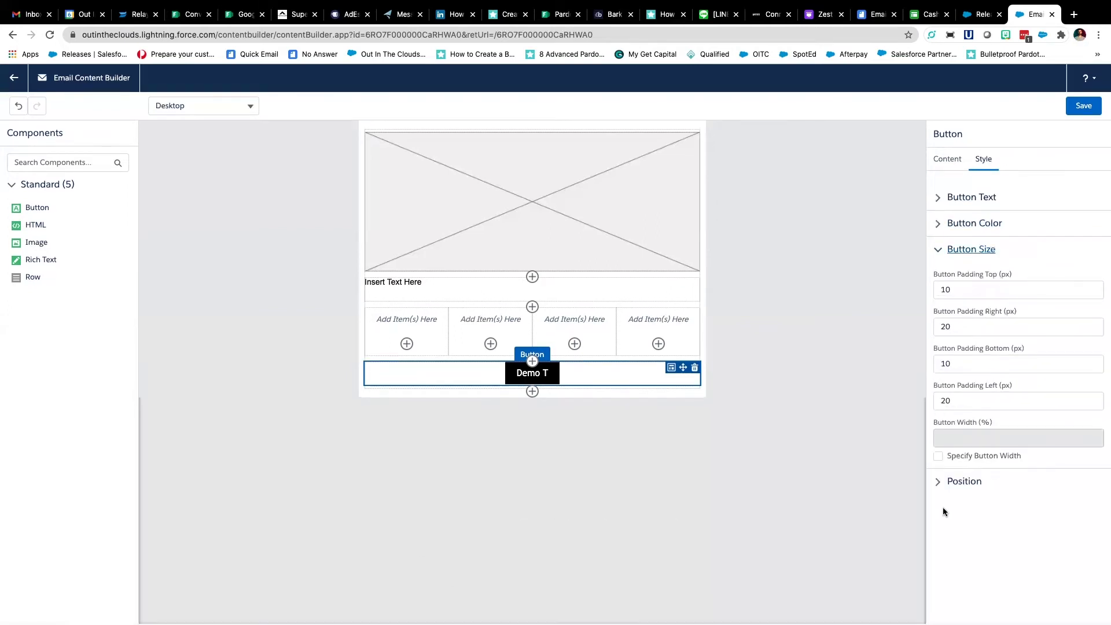
click(938, 483)
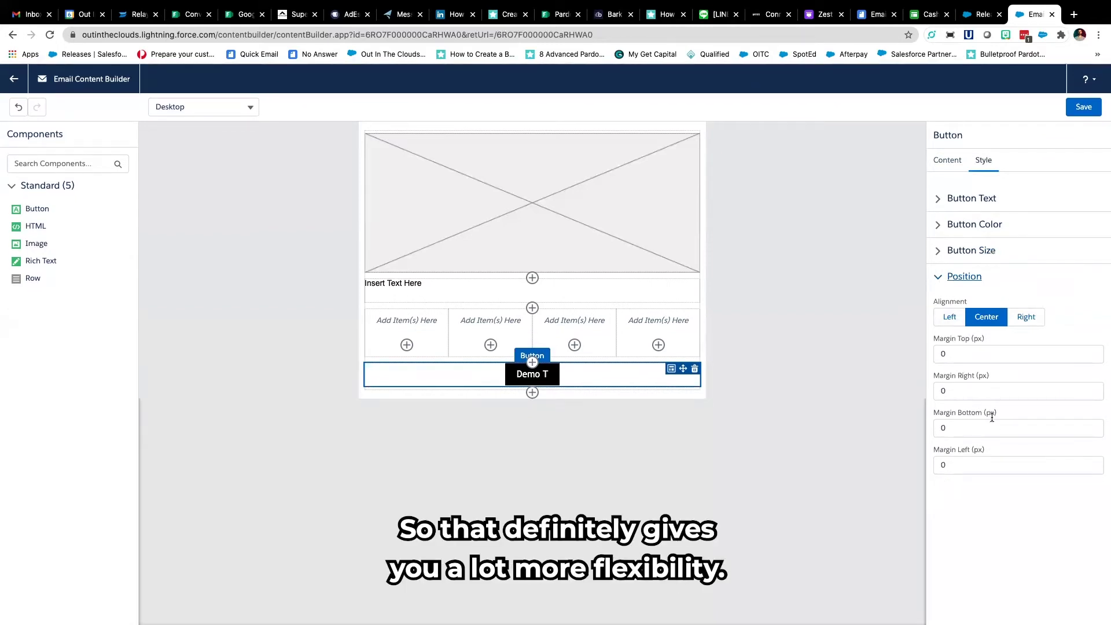
click(947, 161)
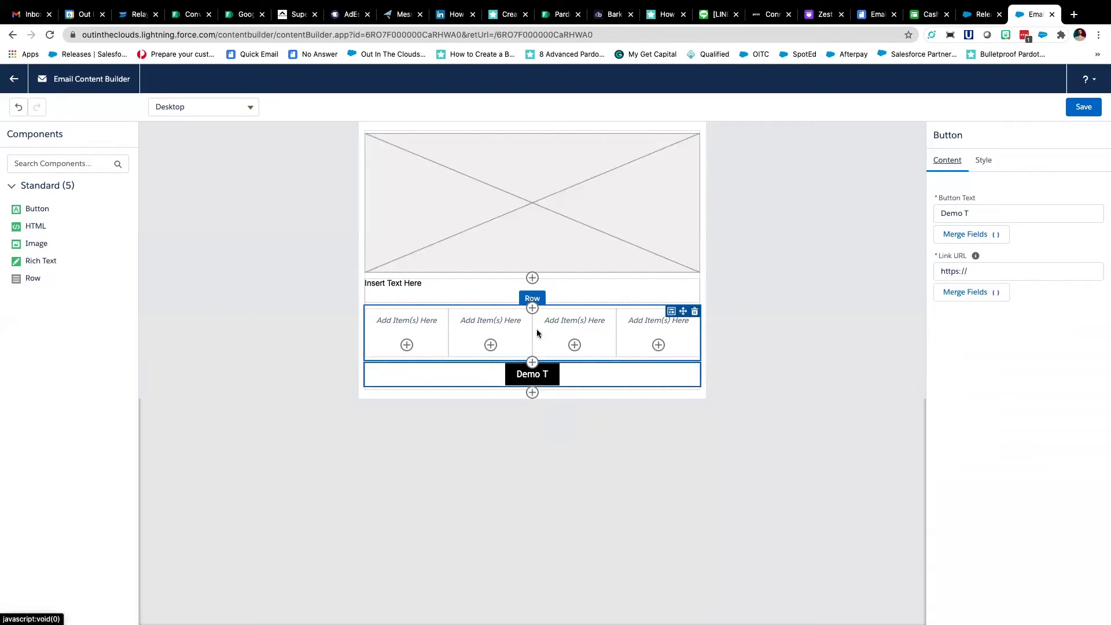
- Open the Insert Text Here block's editor and the Desktop view dropdown
click(532, 393)
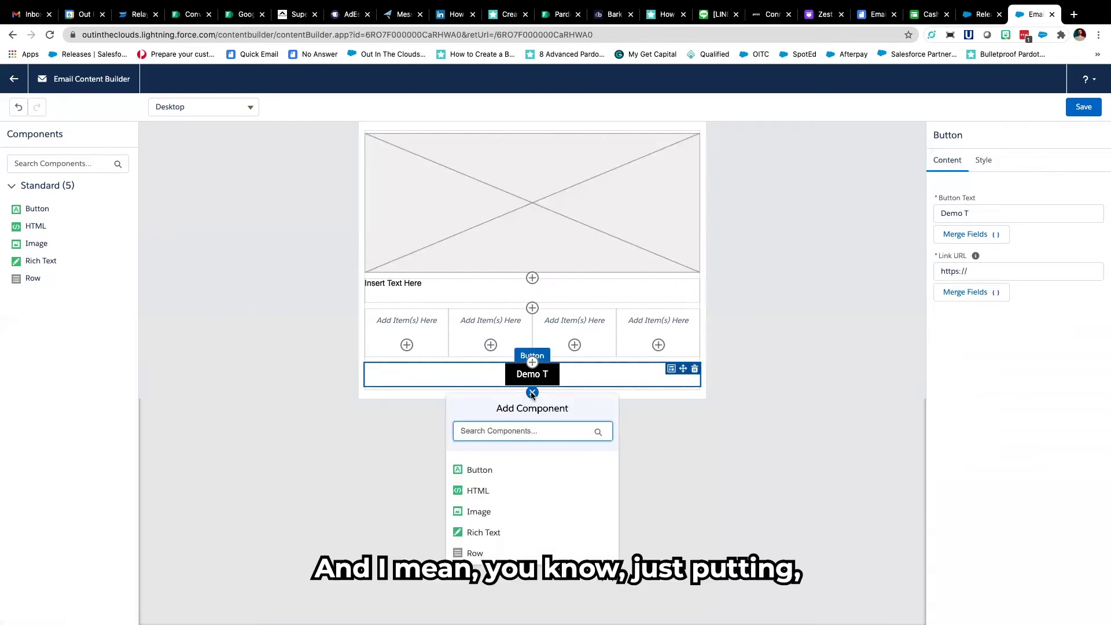
click(400, 286)
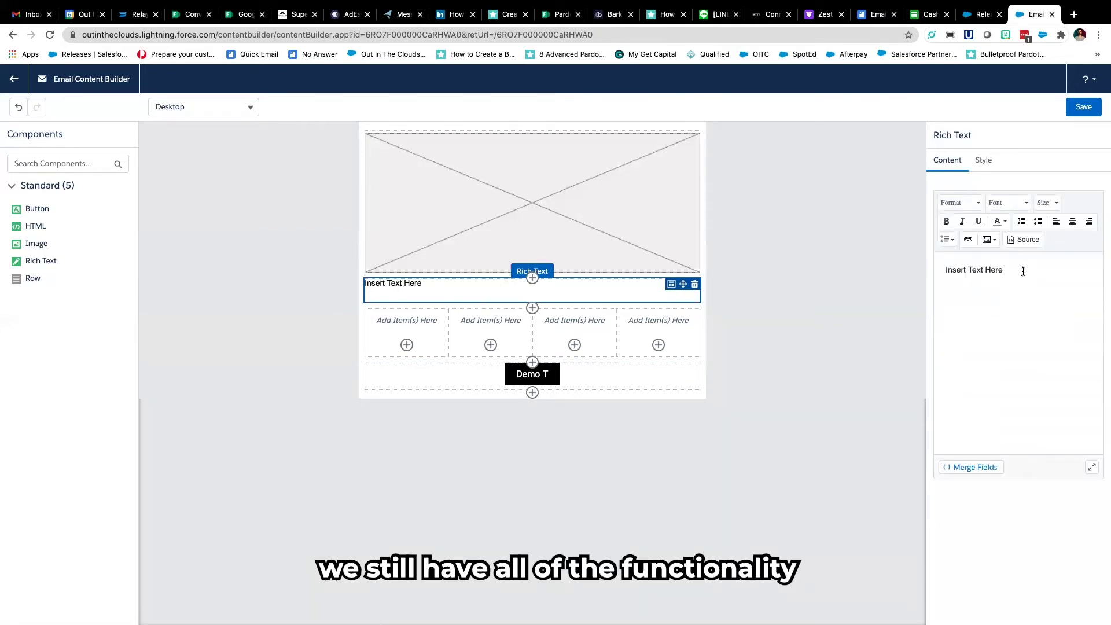
click(1022, 271)
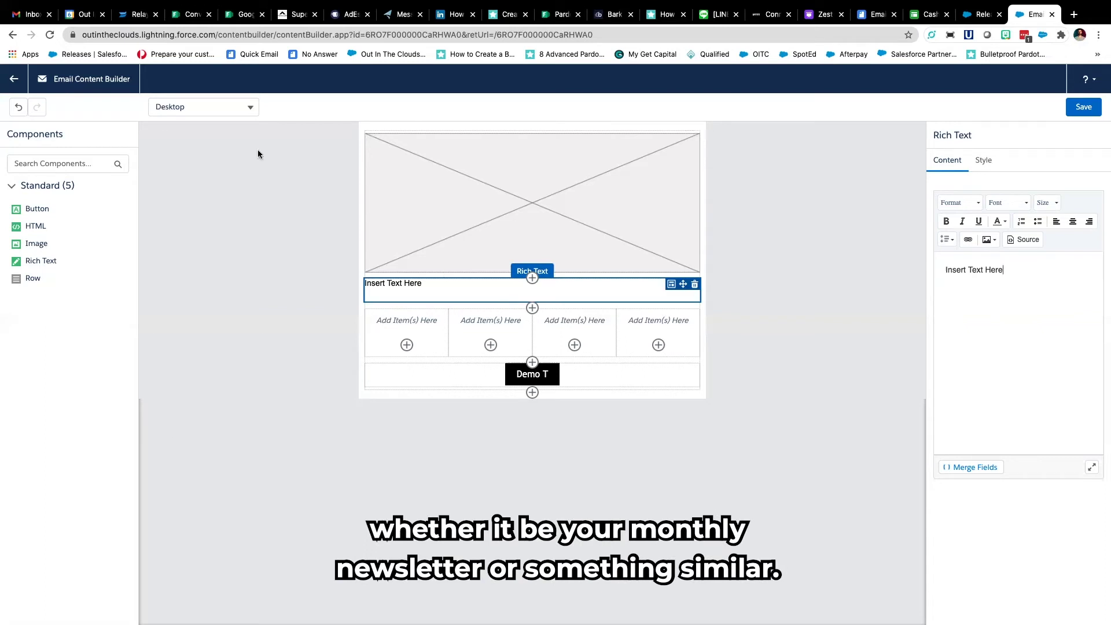
click(250, 107)
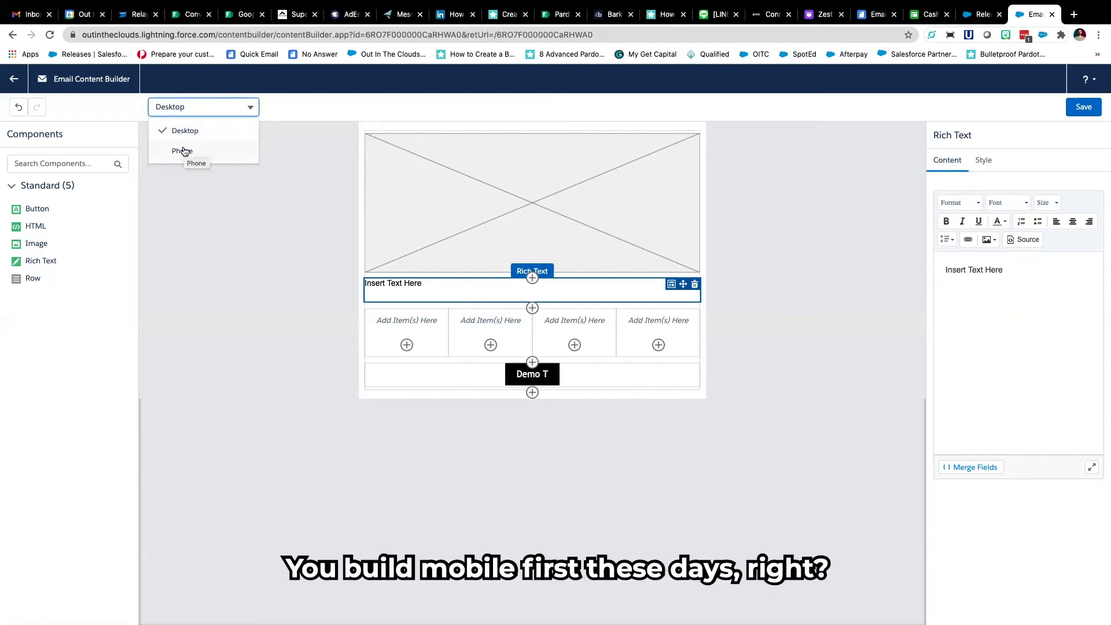
- Preview the email as Phone, return to Desktop, and select the image block
click(183, 151)
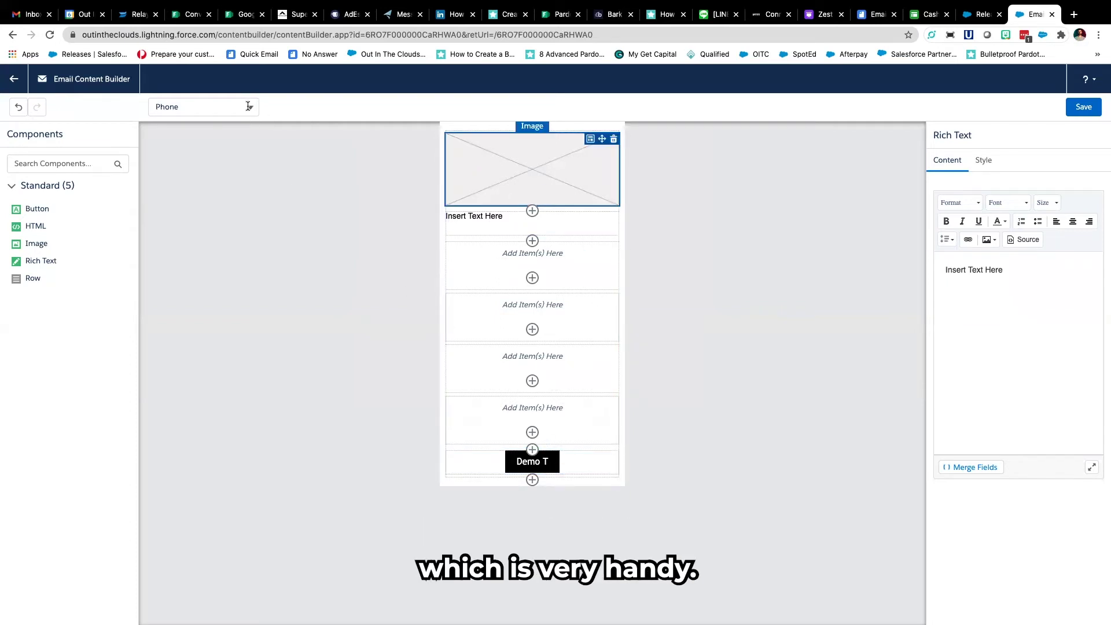
click(248, 106)
key(Up)
key(Return)
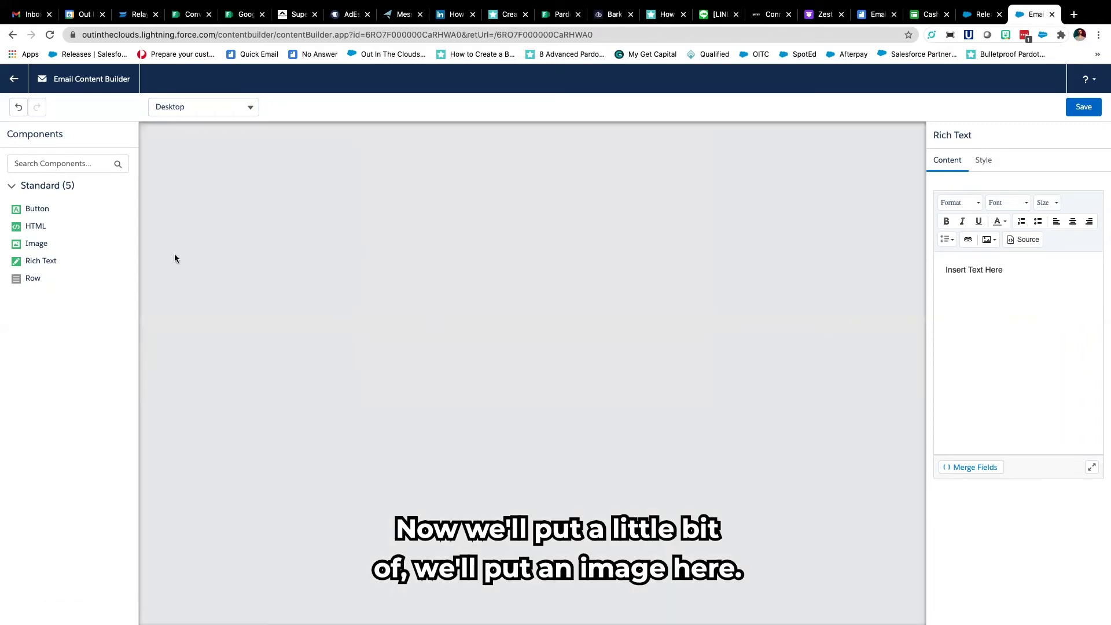
click(558, 201)
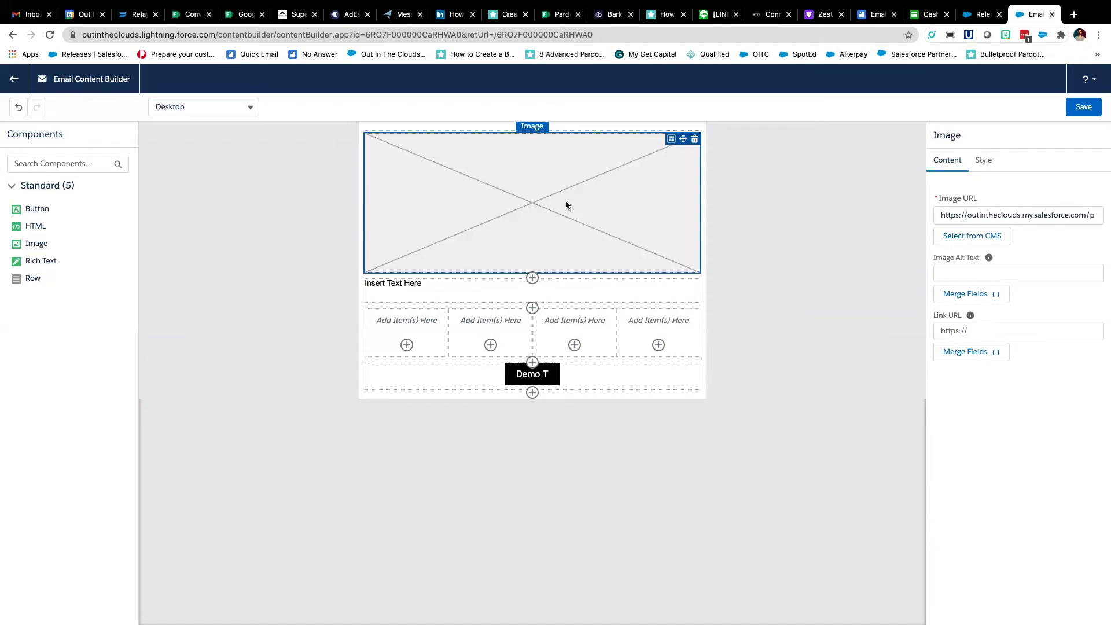
- Insert the 'test' black arrow image from the Pardot Emails CMS workspace
click(970, 236)
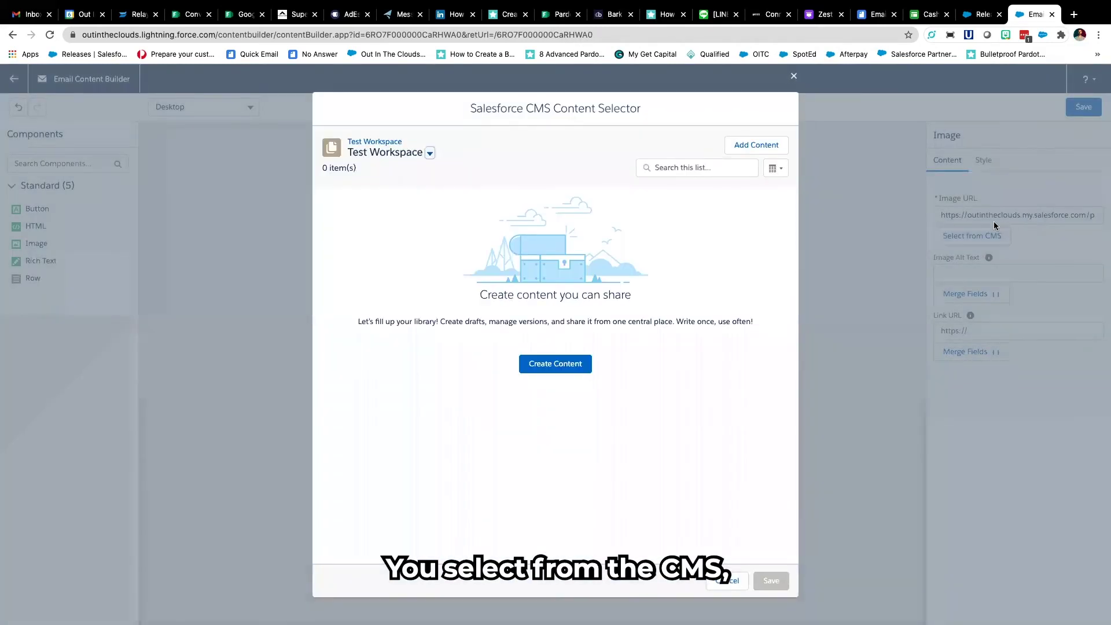
click(430, 152)
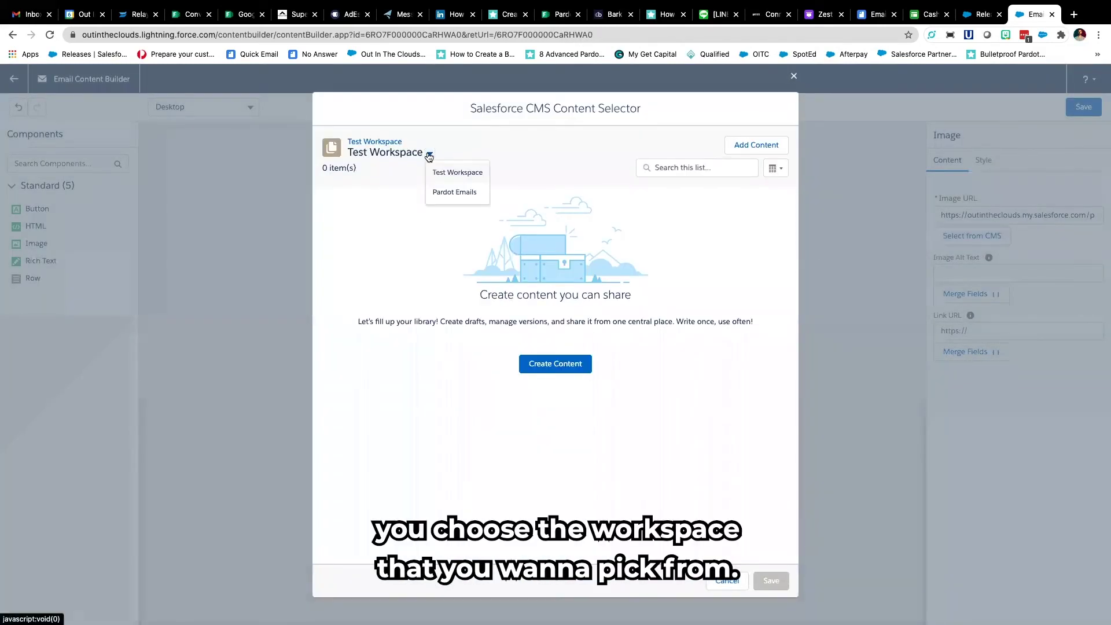
click(460, 195)
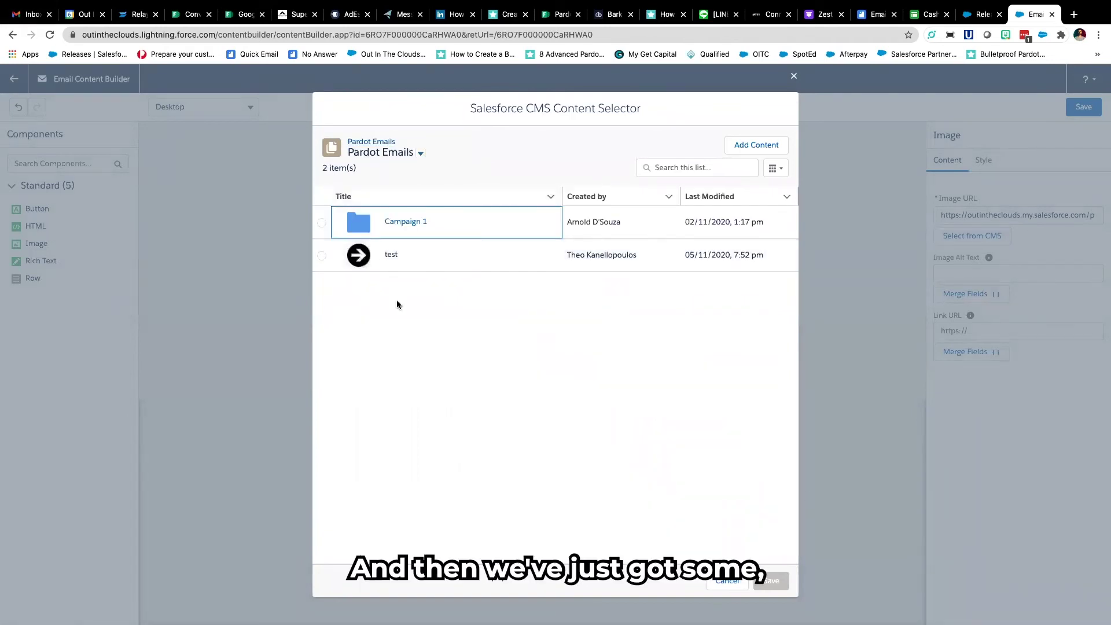
click(321, 255)
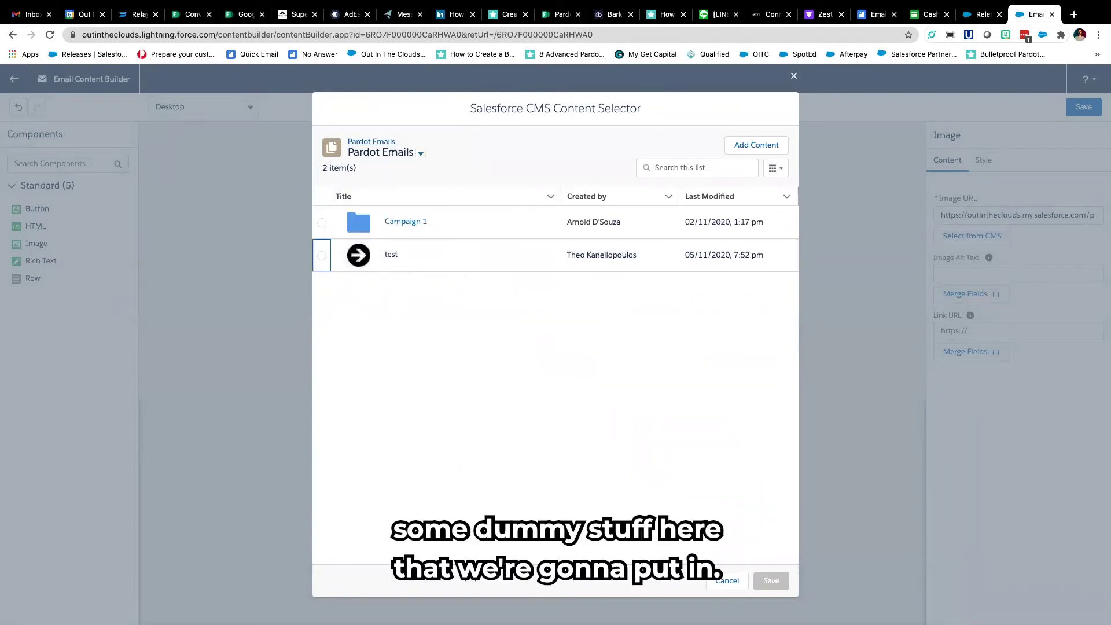
click(321, 254)
click(770, 580)
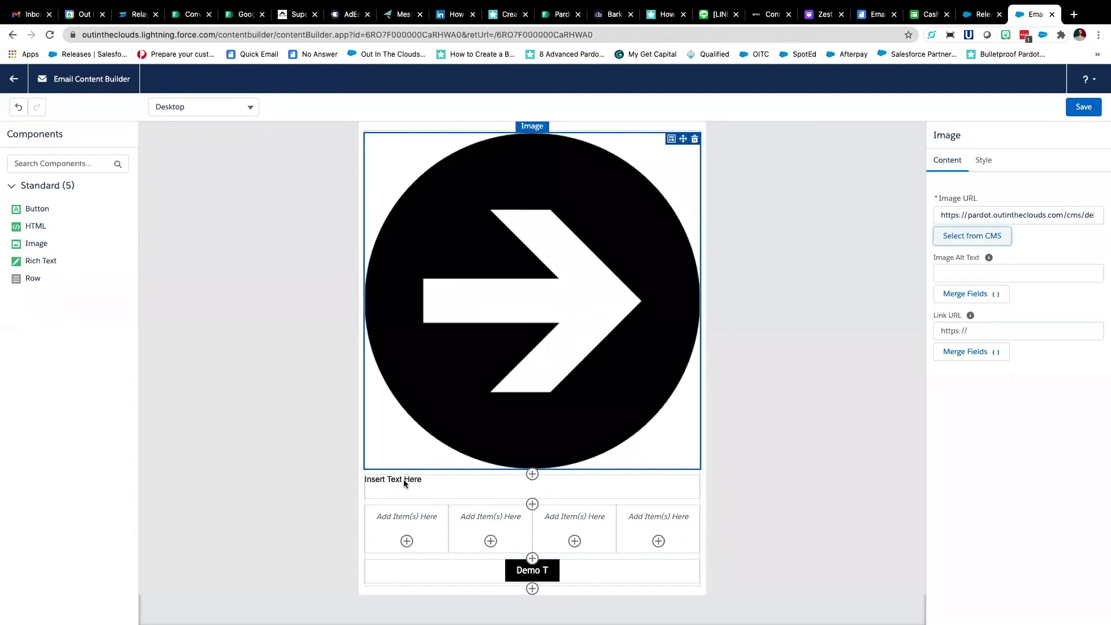
click(404, 483)
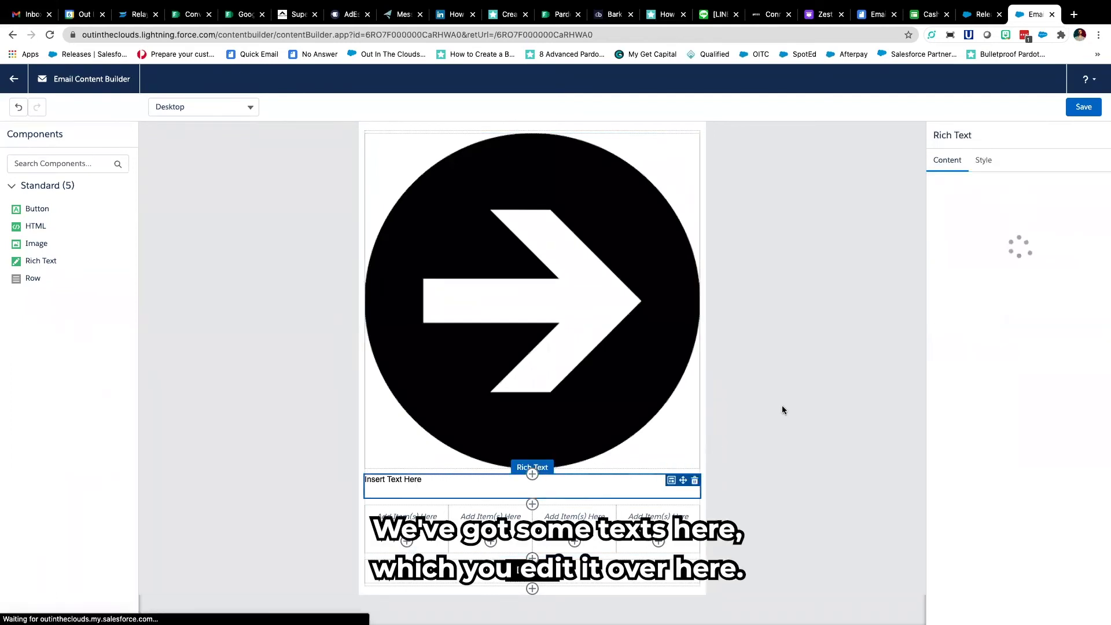
- Overwrite the Insert Text Here placeholder, save the email, and go back to Ninja Demo
double_click(1012, 270)
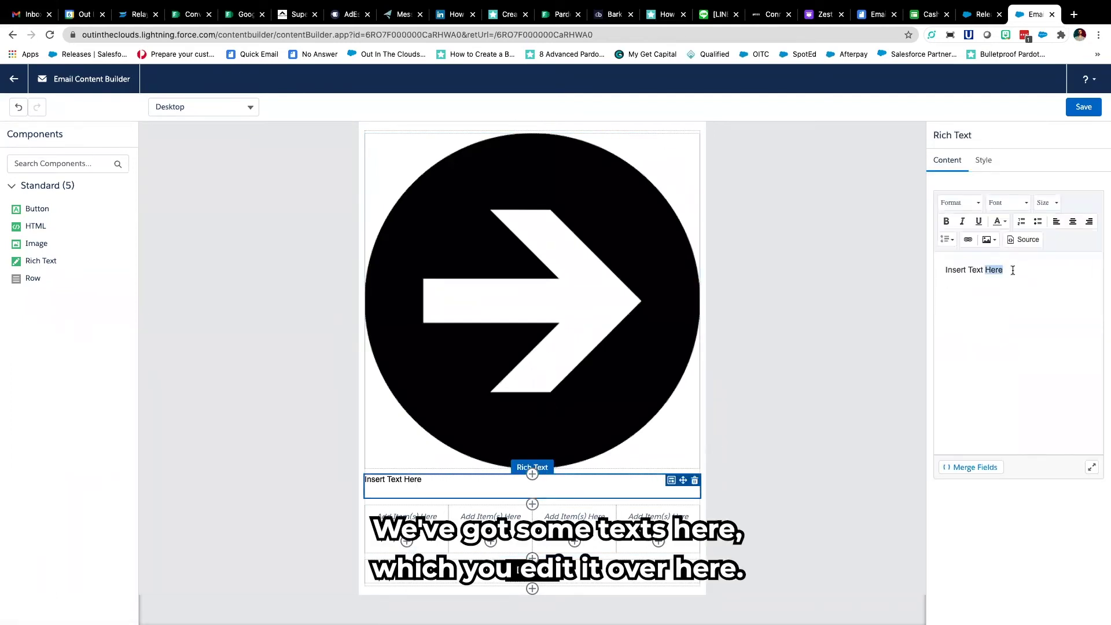
triple_click(1012, 270)
text(vhjfgsdkjgfhjsdlgvjkhawkjvwae)
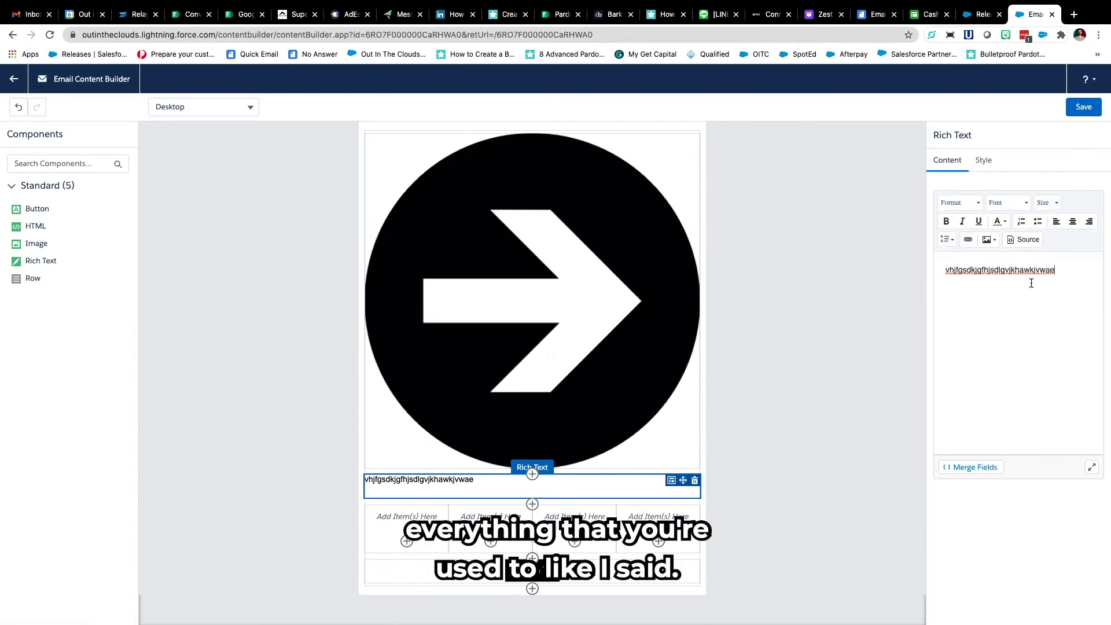
click(1089, 108)
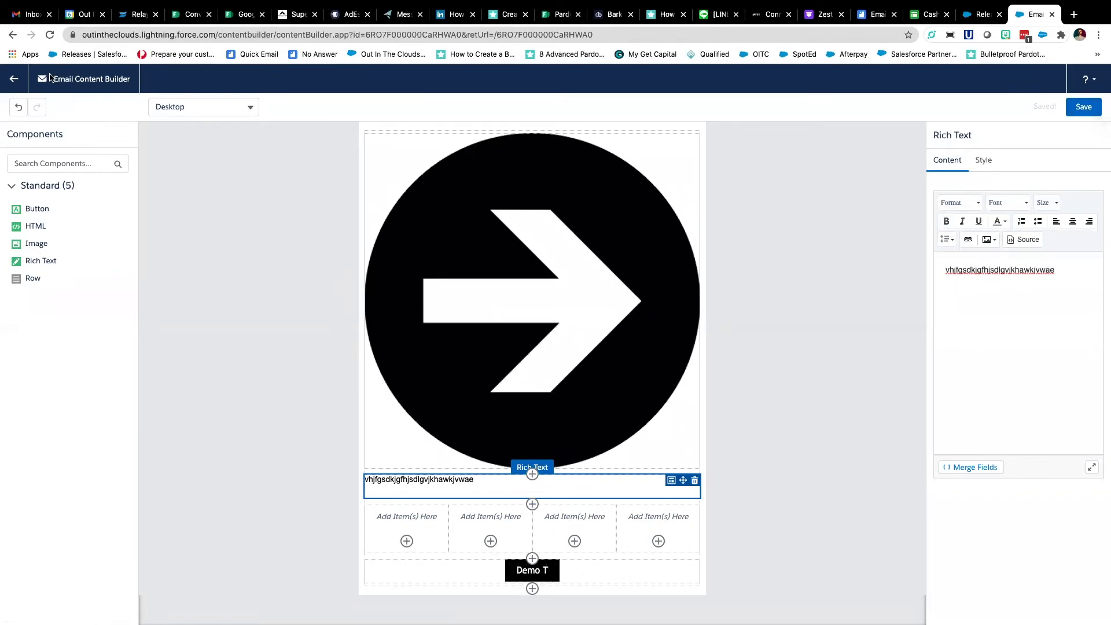
click(15, 82)
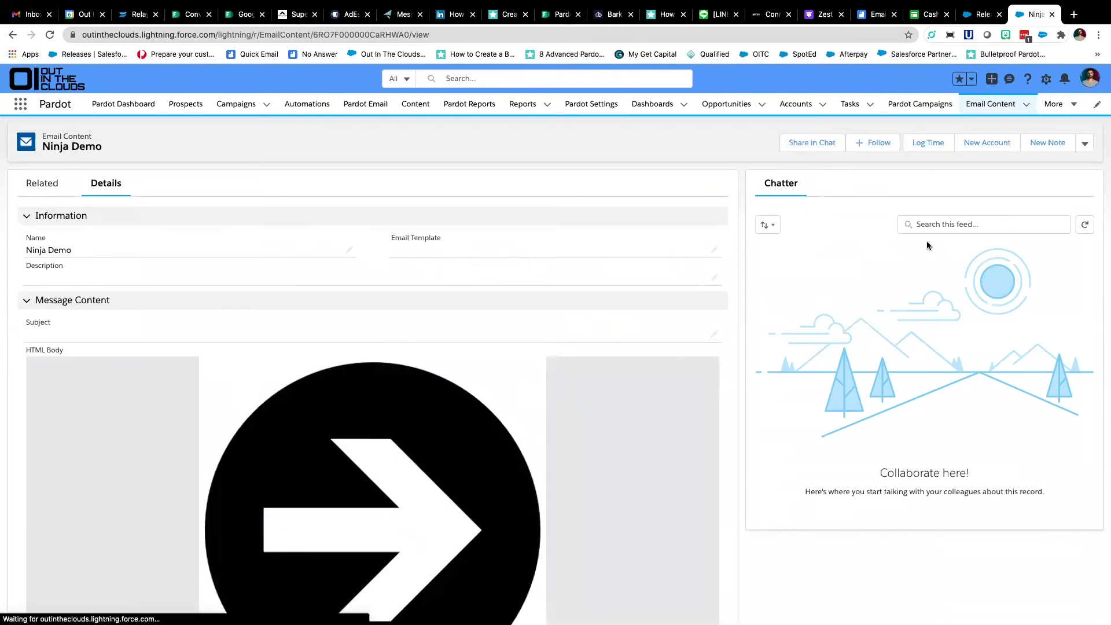
click(1084, 146)
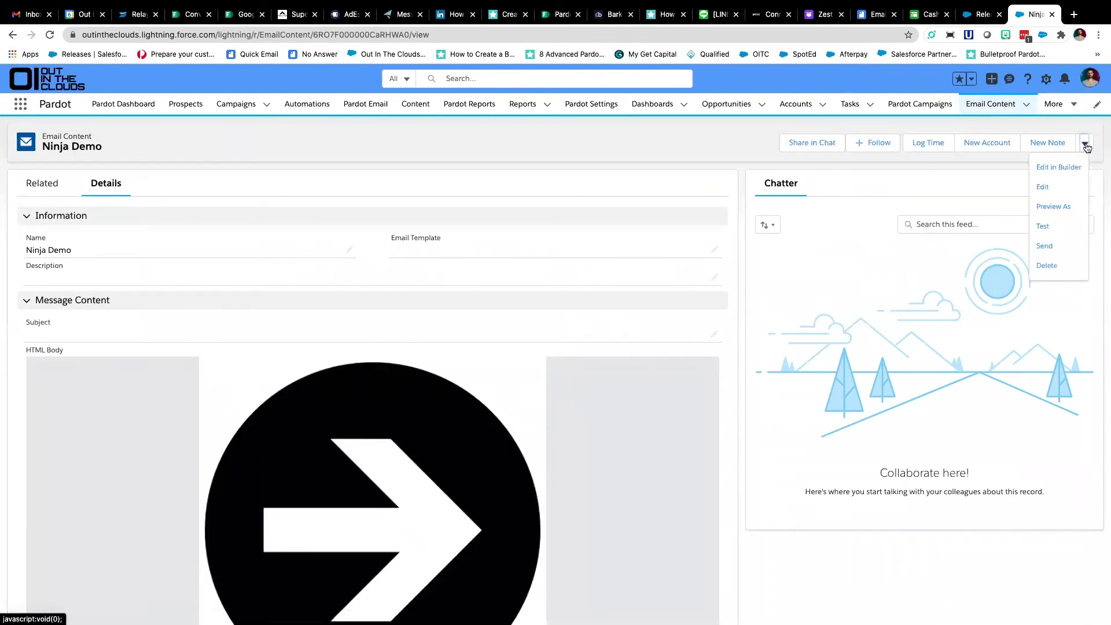
click(1055, 208)
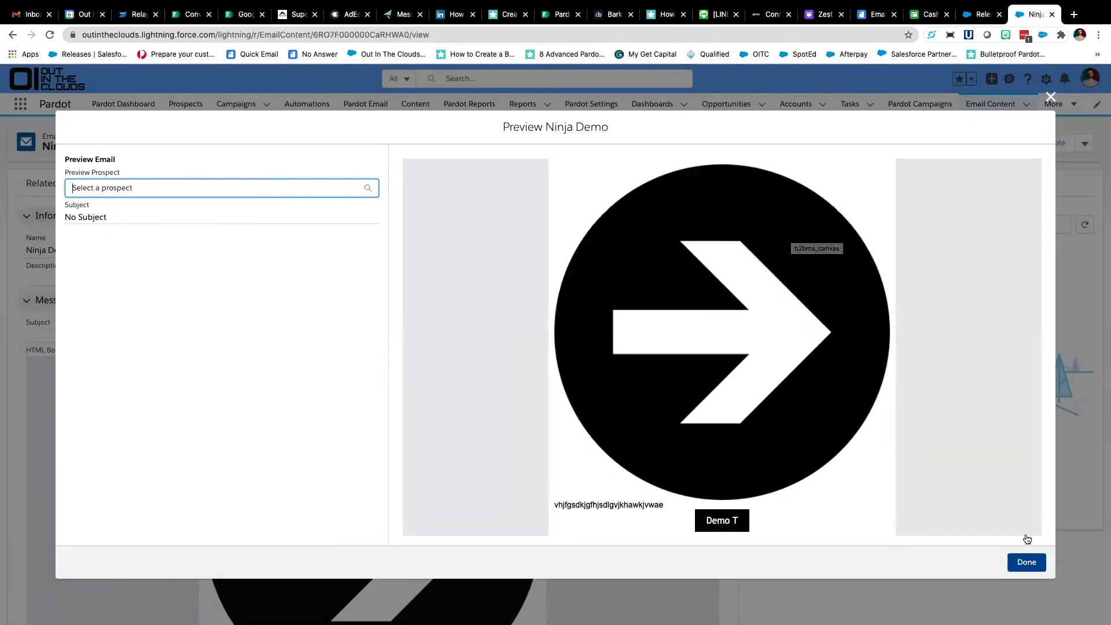
click(1051, 96)
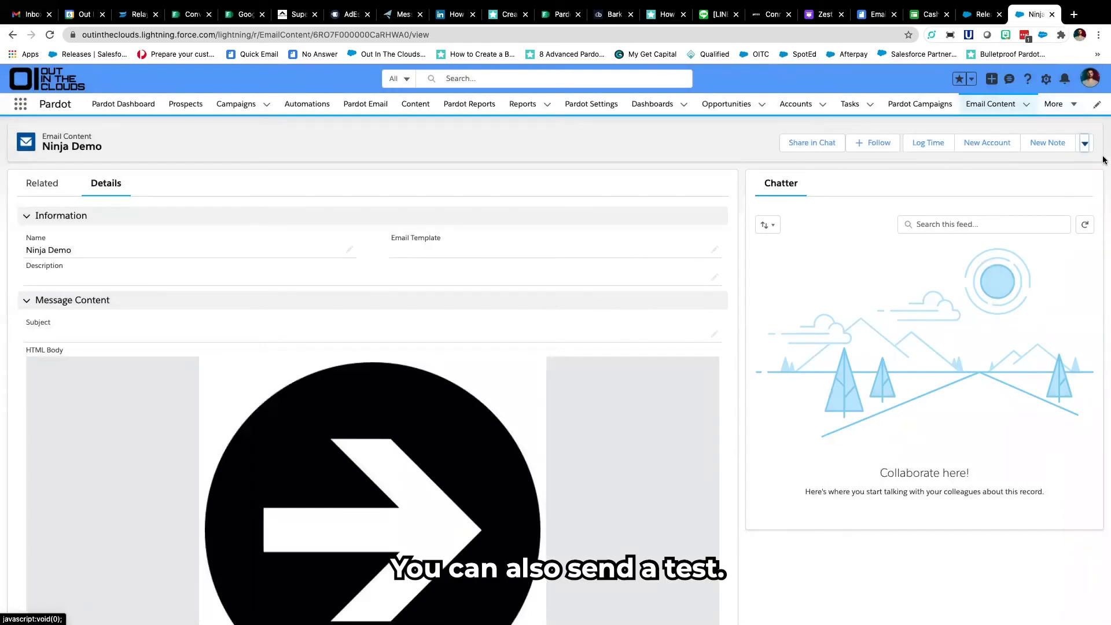
click(1084, 144)
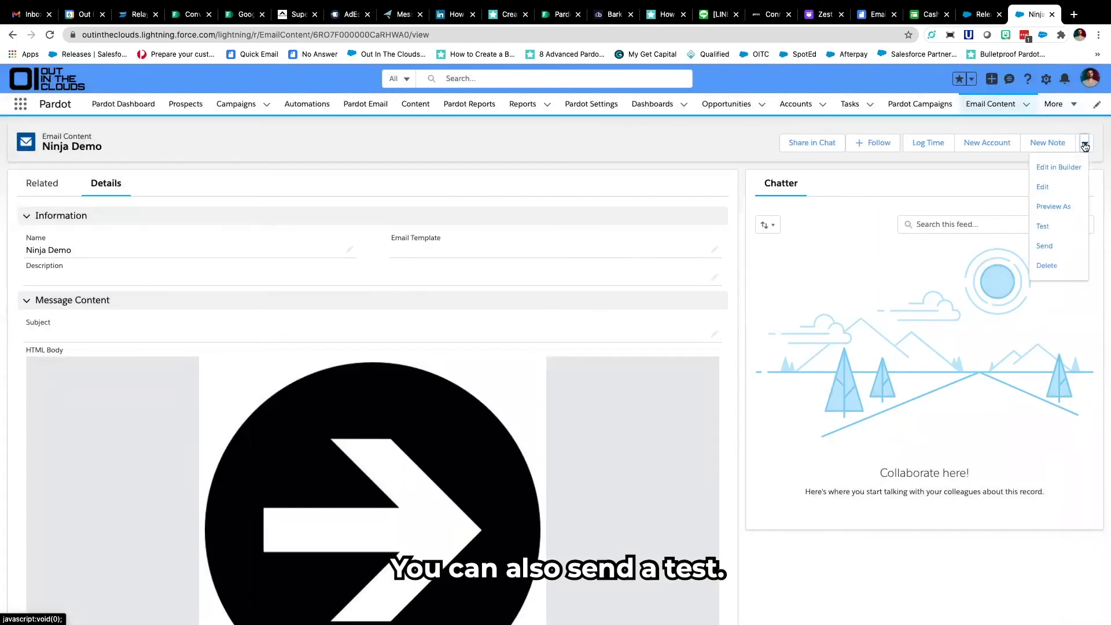
click(1045, 227)
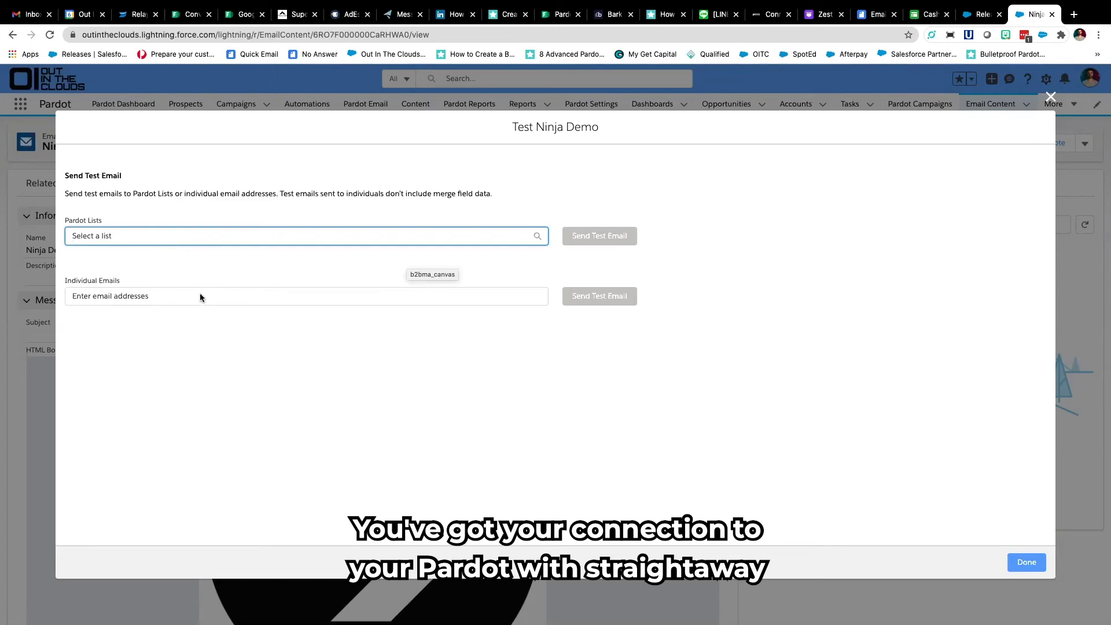
click(1022, 564)
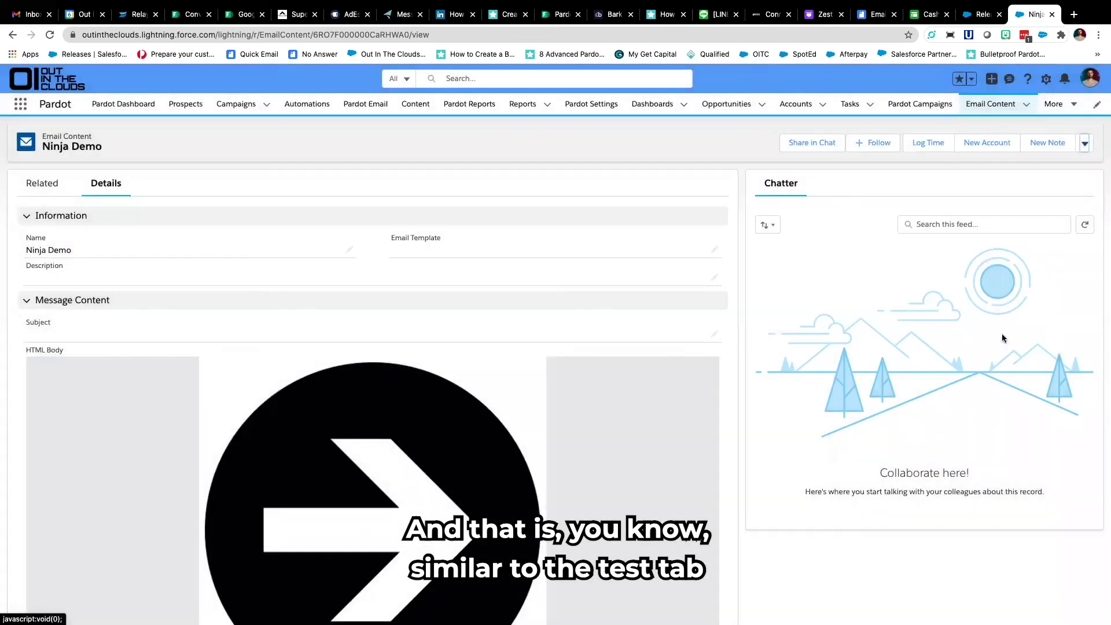
click(1084, 146)
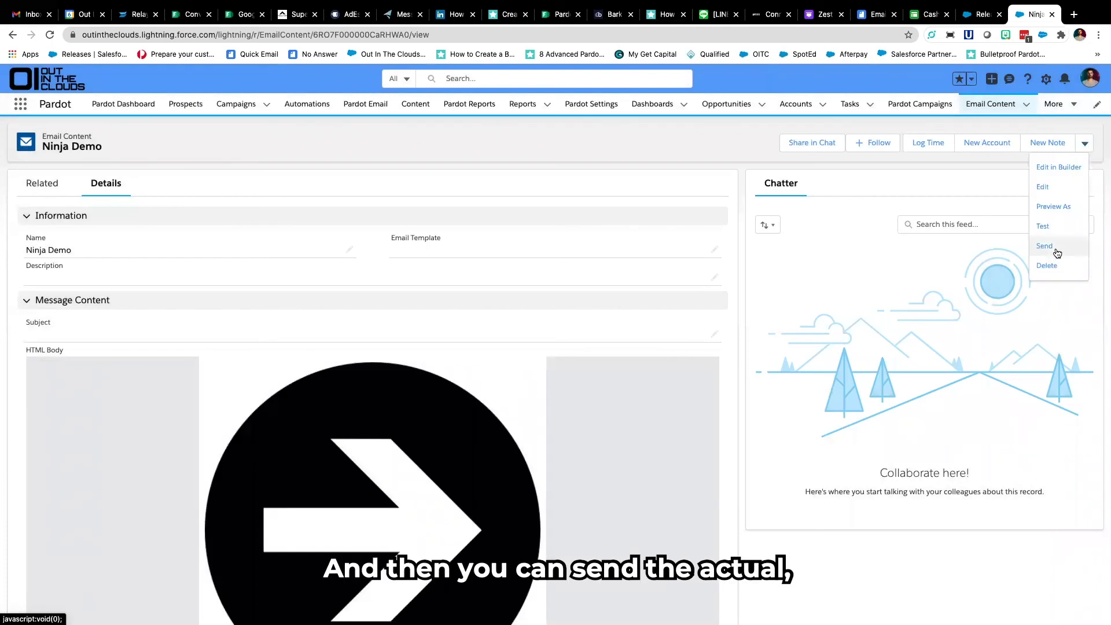
click(1054, 250)
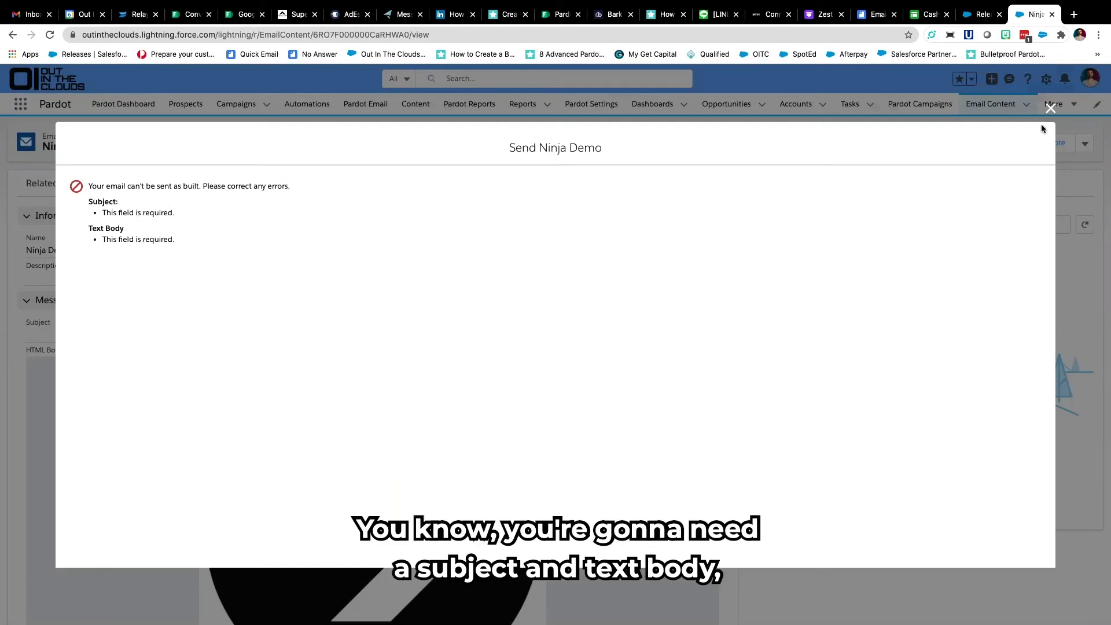
click(1050, 108)
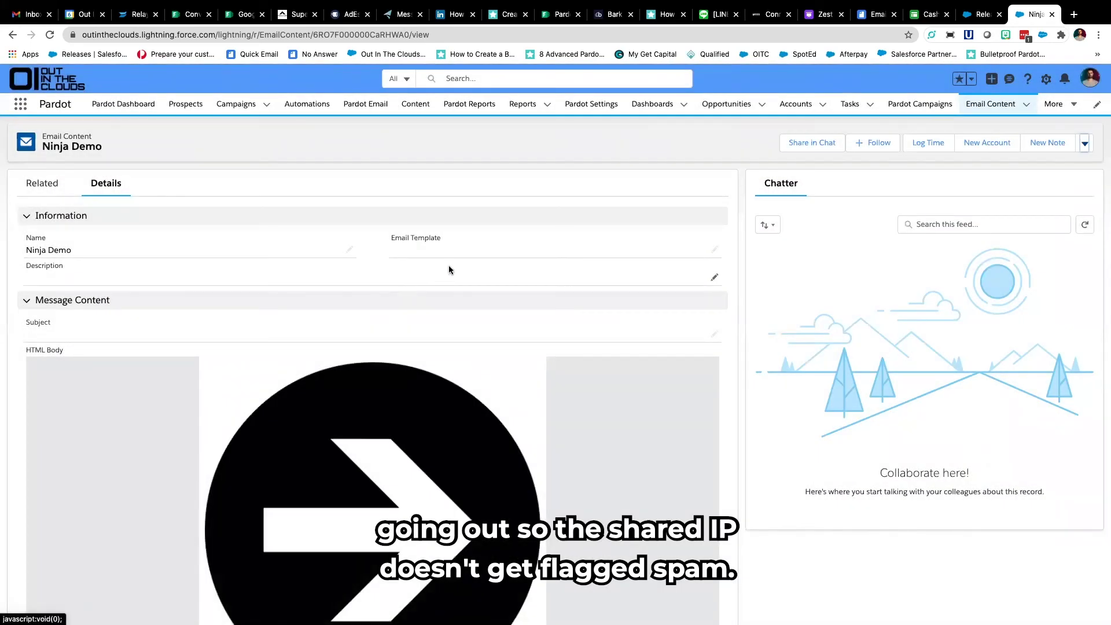
click(41, 182)
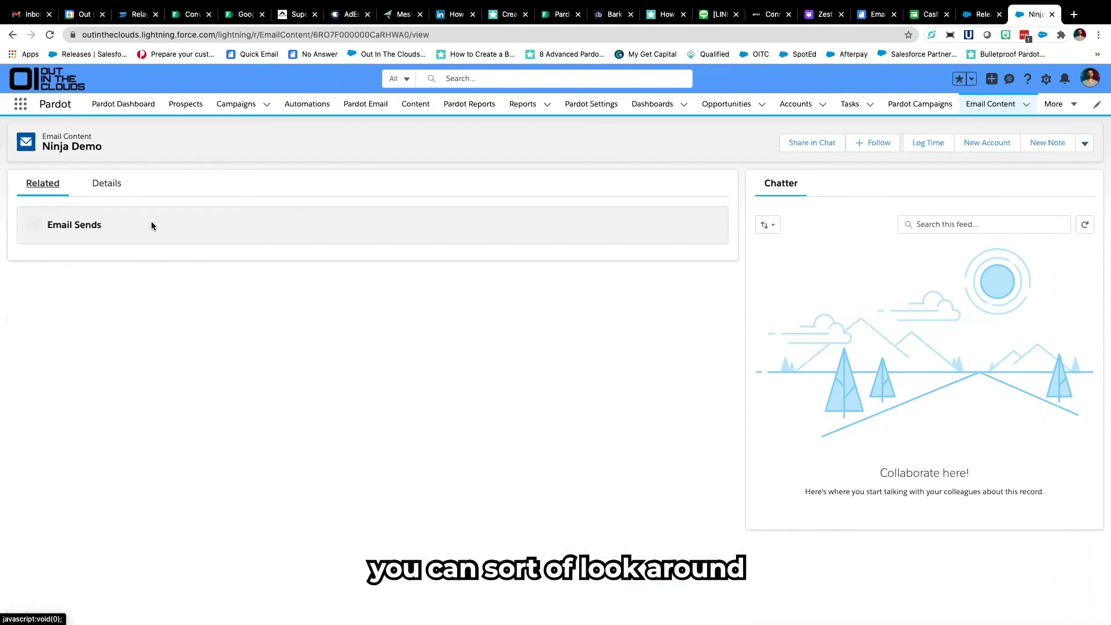
- Edit Ninja Demo's details and sync the Text Body from HTML
click(104, 185)
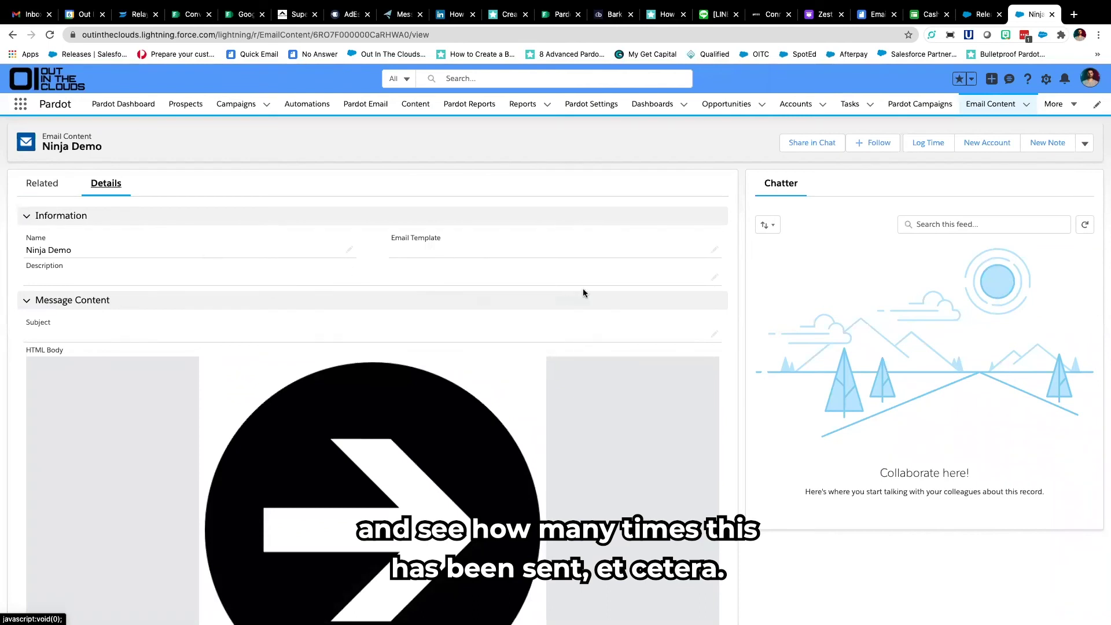
click(716, 278)
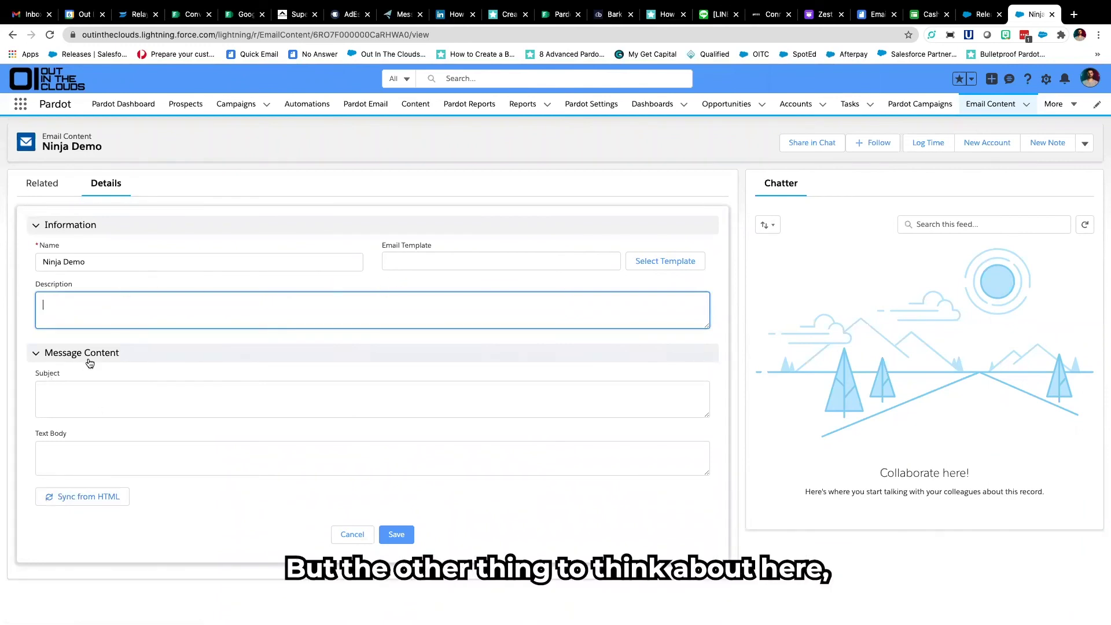
click(52, 496)
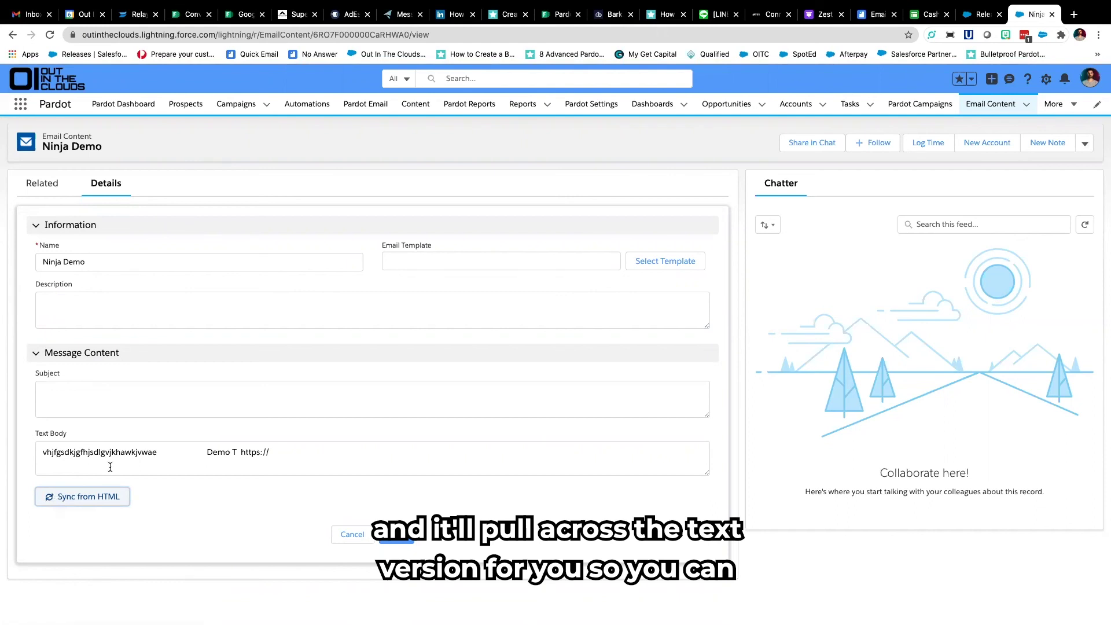
- Cancel the record edit, leaving Subject empty
click(352, 535)
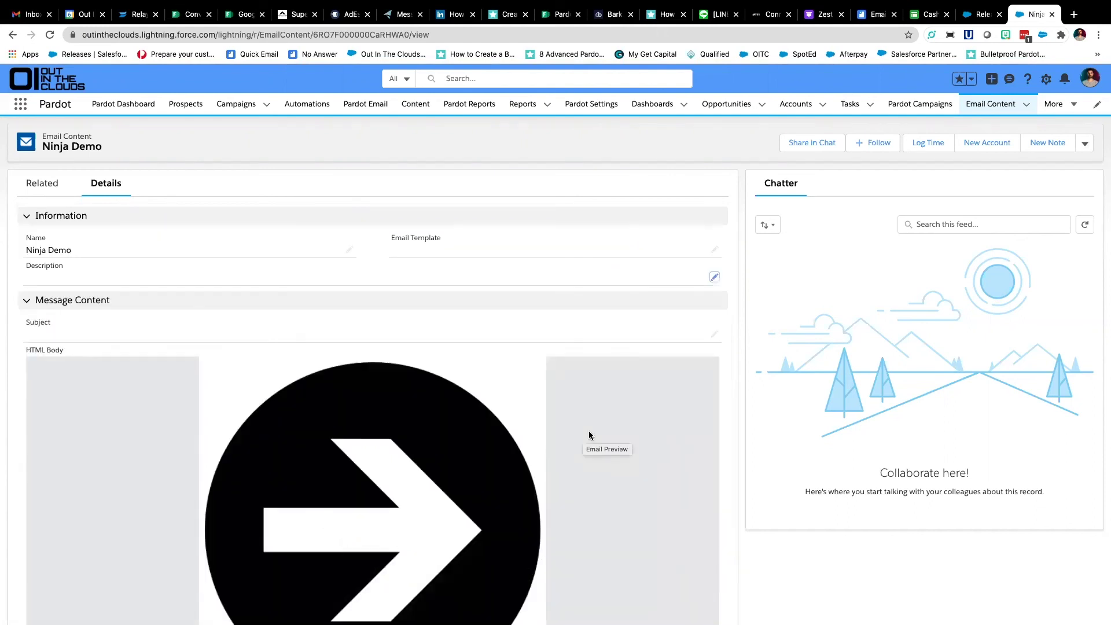